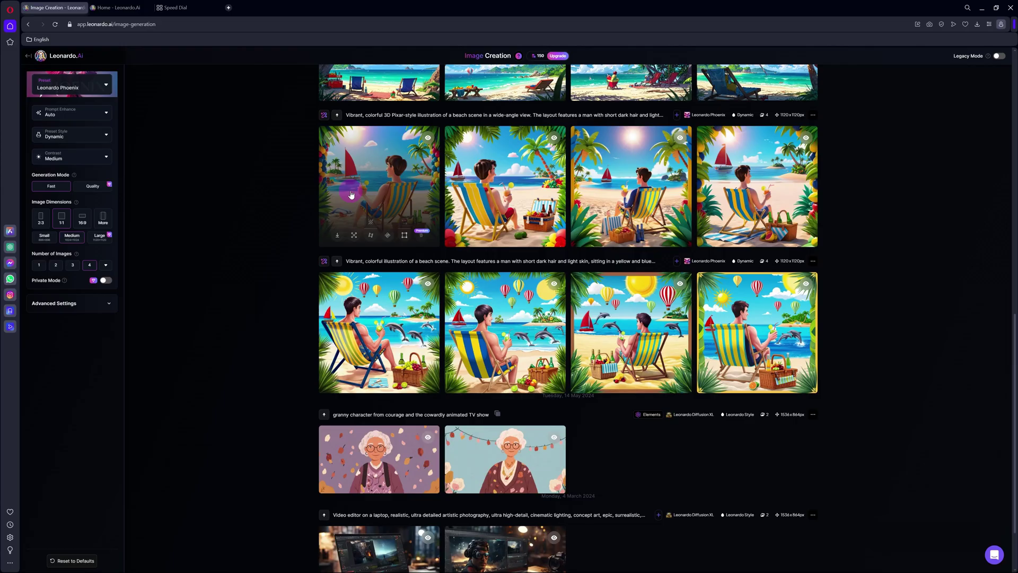
# Step: Open a generated beach deck-chair image full size and browse to the next images
pyautogui.click(374, 189)
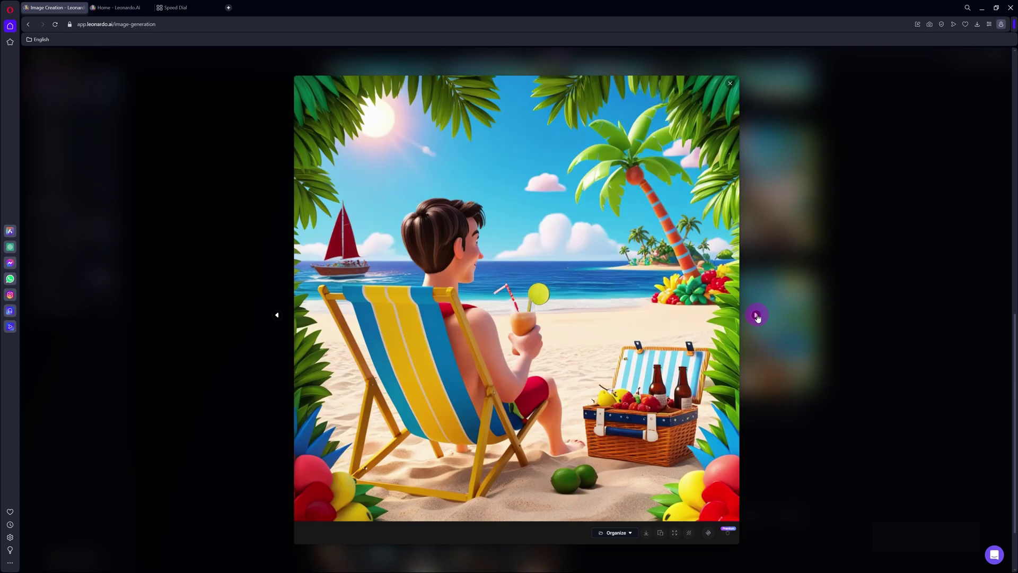
pyautogui.click(757, 315)
pyautogui.click(757, 316)
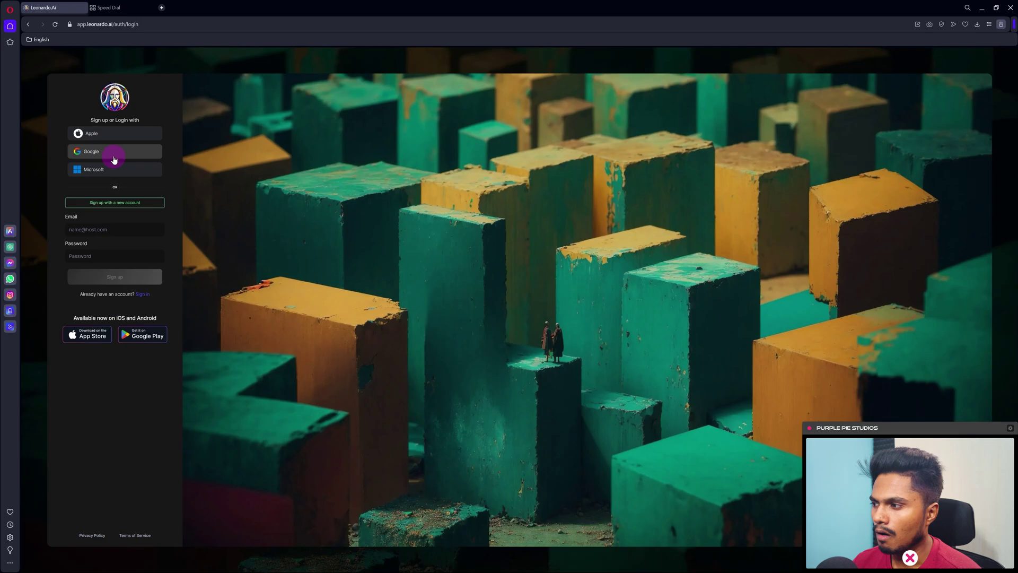
# Step: Fill in the sign-in email and password fields, then launch the Leonardo.Ai web app
pyautogui.click(102, 229)
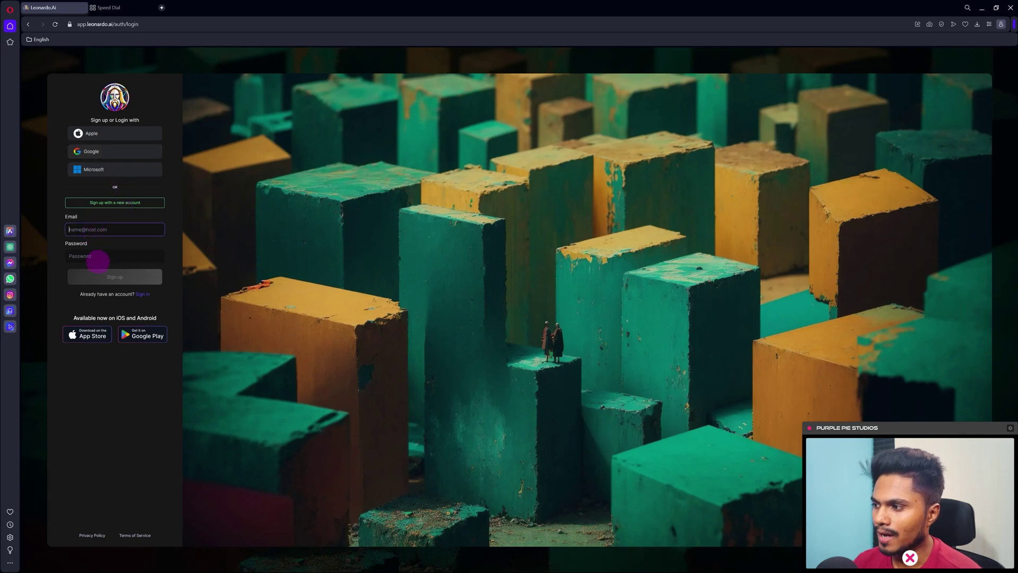
pyautogui.click(98, 258)
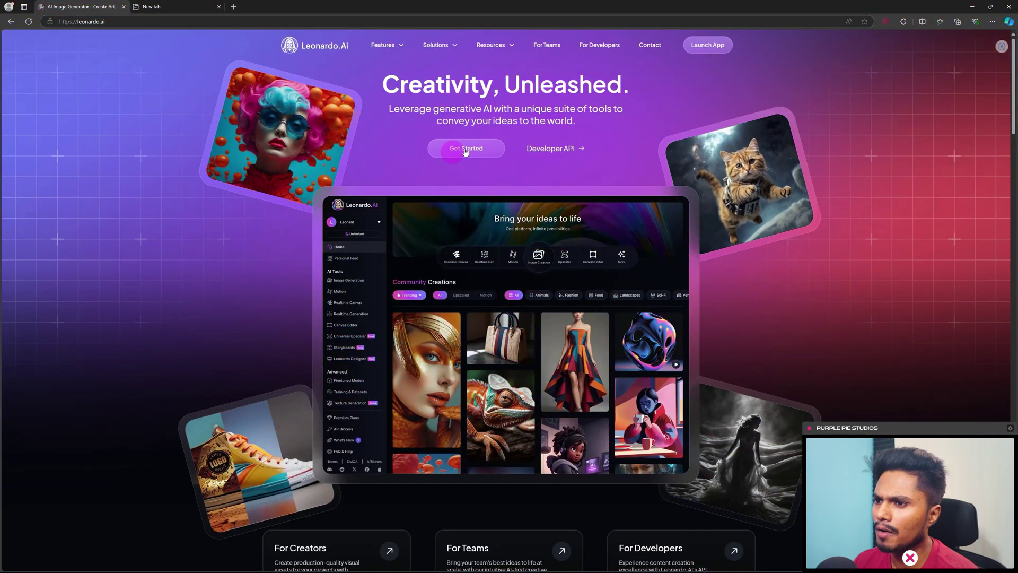
pyautogui.click(700, 46)
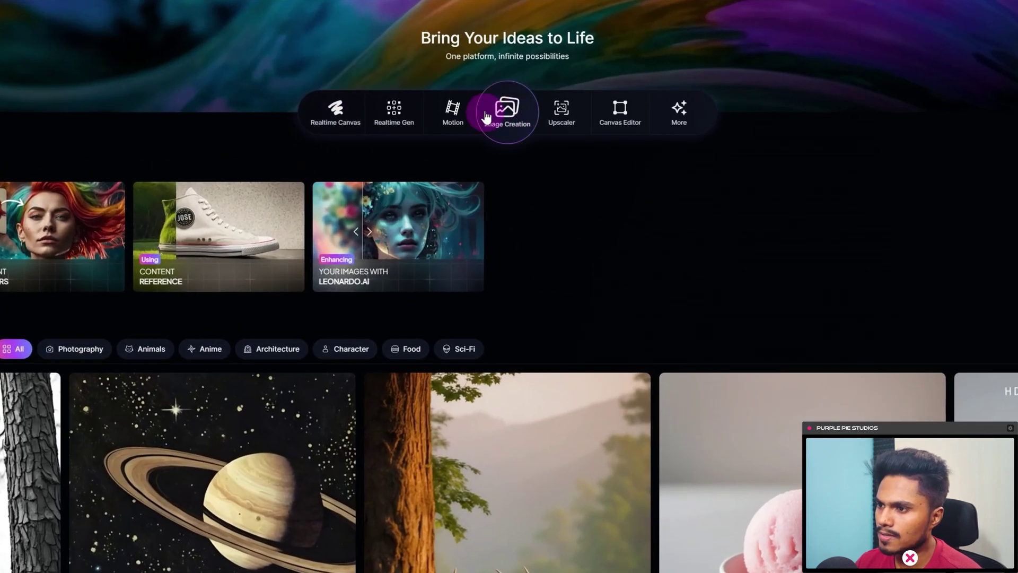
# Step: Open Image Creation, scroll through the earlier generations, and focus the empty prompt box
pyautogui.click(506, 139)
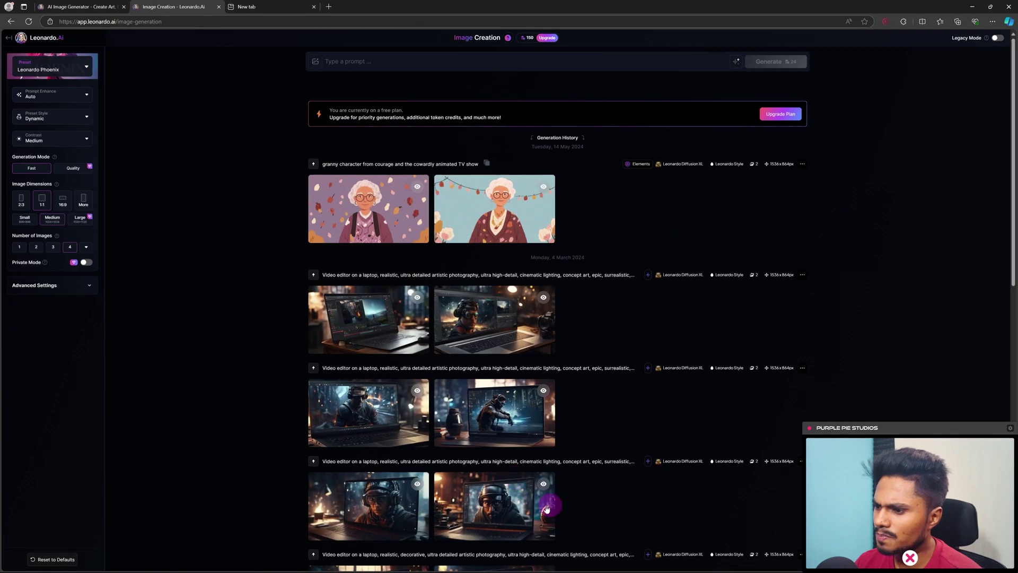
pyautogui.scroll(-4, 631, 272)
pyautogui.scroll(4, 634, 278)
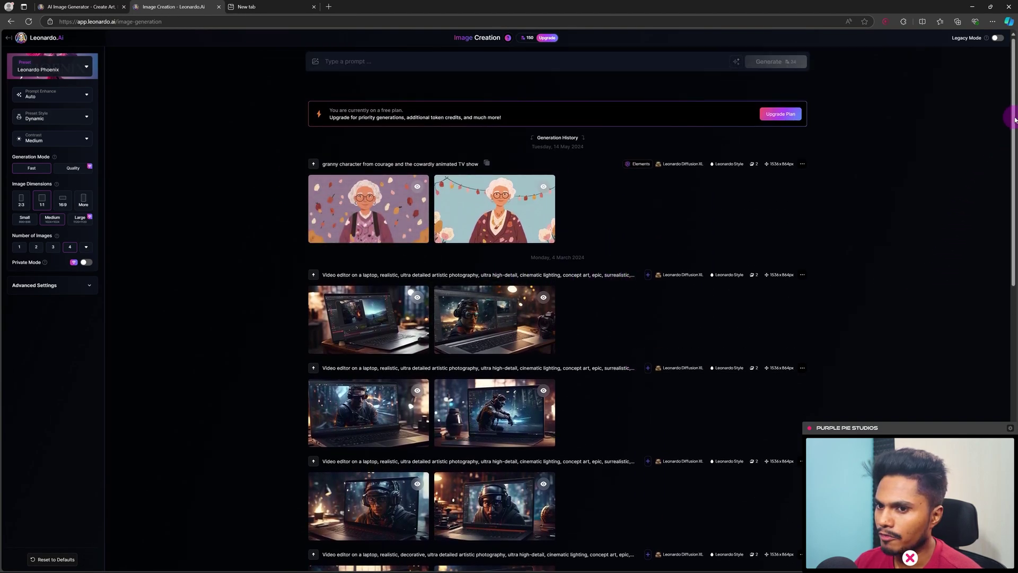
pyautogui.moveTo(1016, 112)
pyautogui.mouseDown()
pyautogui.moveTo(1011, 406)
pyautogui.moveTo(1015, 108)
pyautogui.mouseUp()
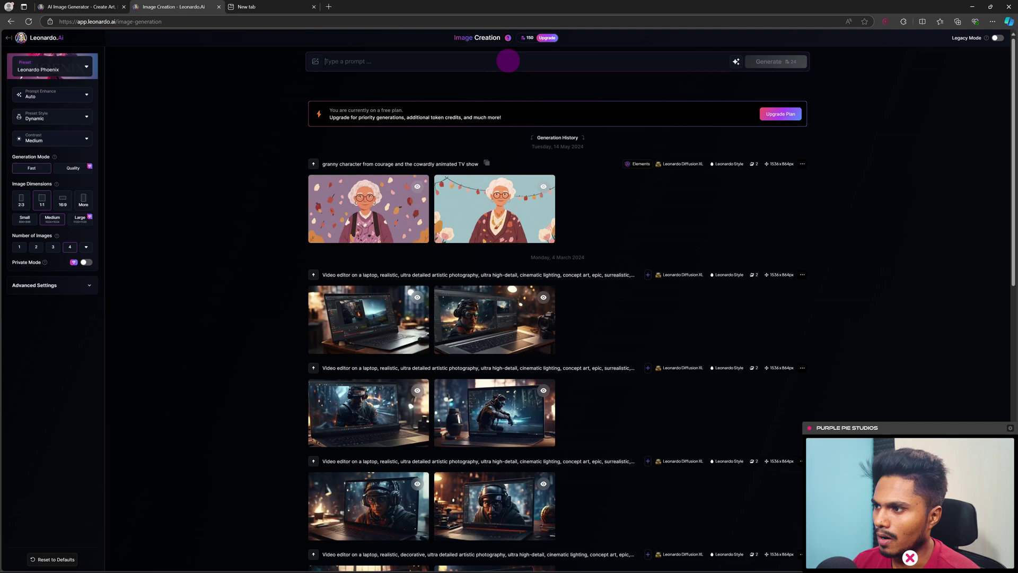
pyautogui.click(510, 60)
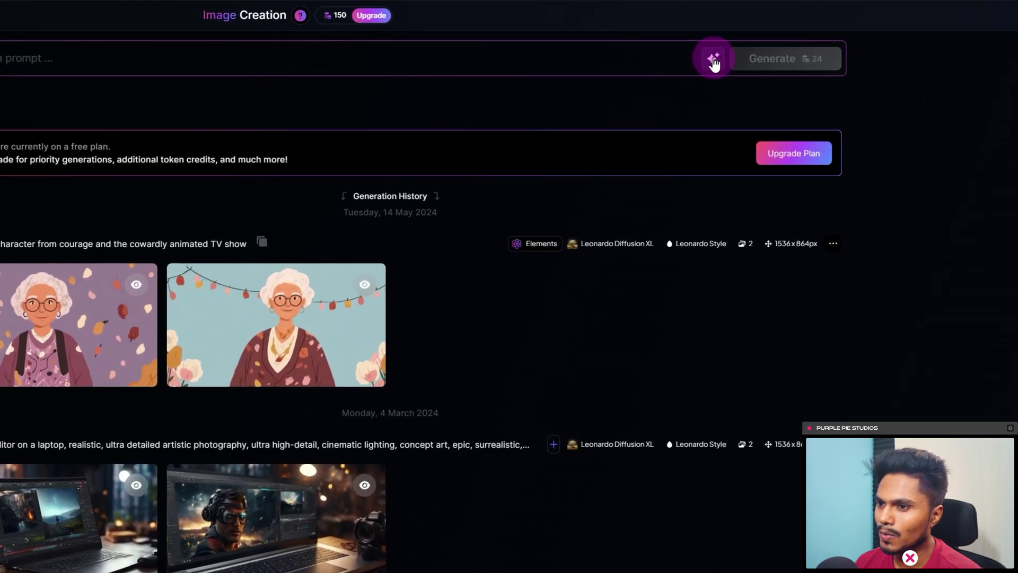
# Step: Use Describe With AI on the already-uploaded beach image to write the prompt
pyautogui.click(714, 59)
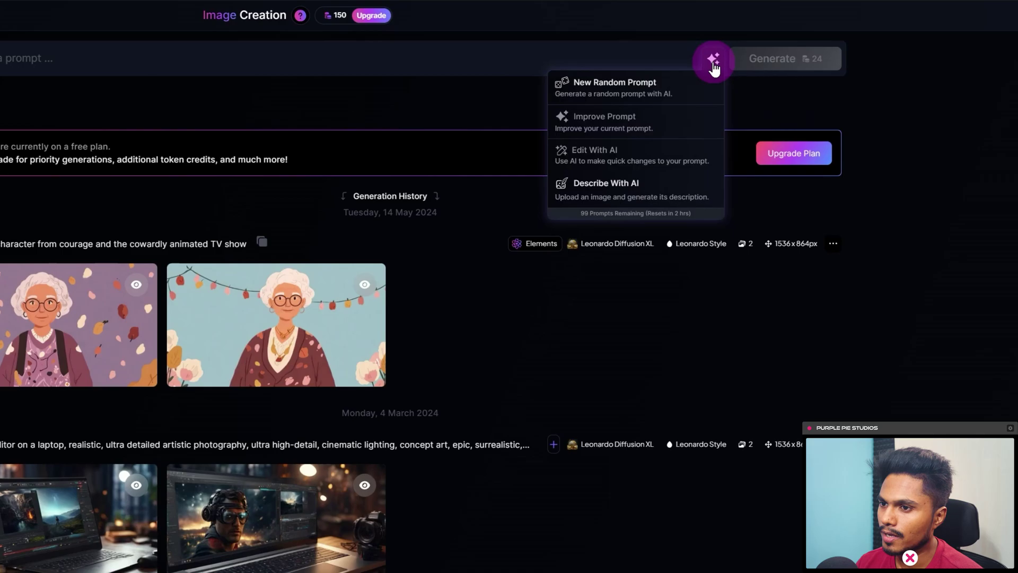
pyautogui.click(658, 198)
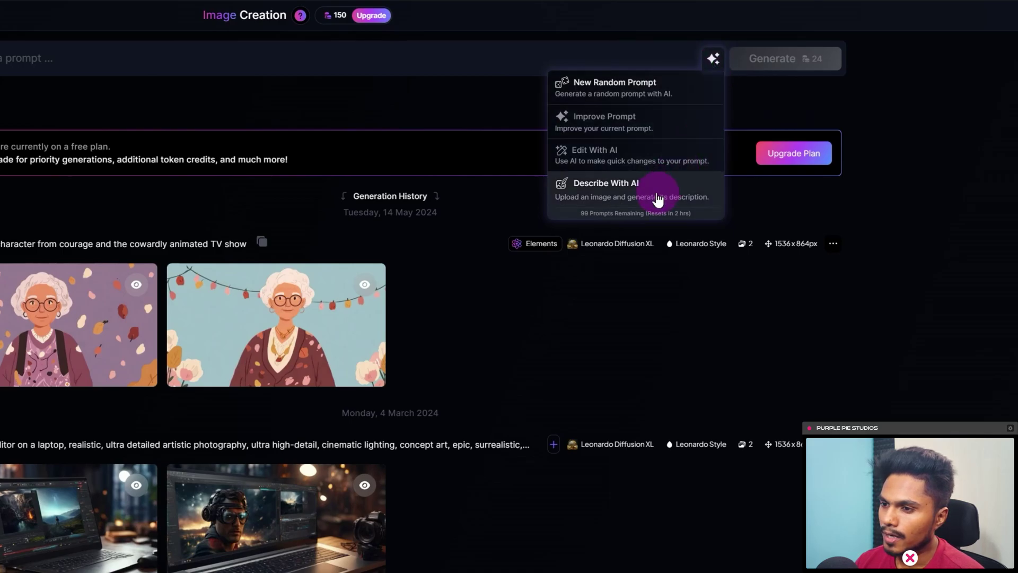
pyautogui.click(596, 199)
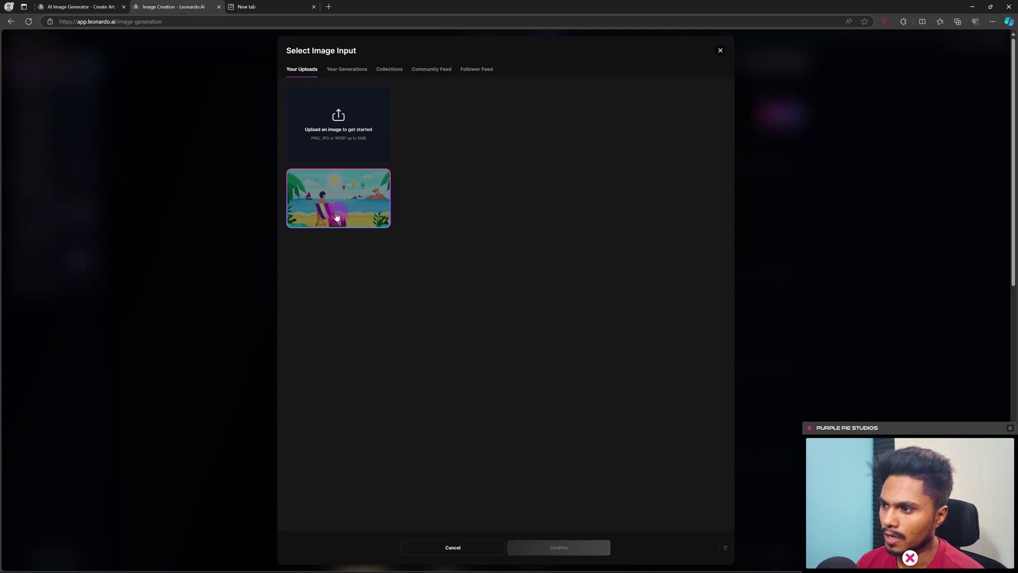
pyautogui.click(346, 118)
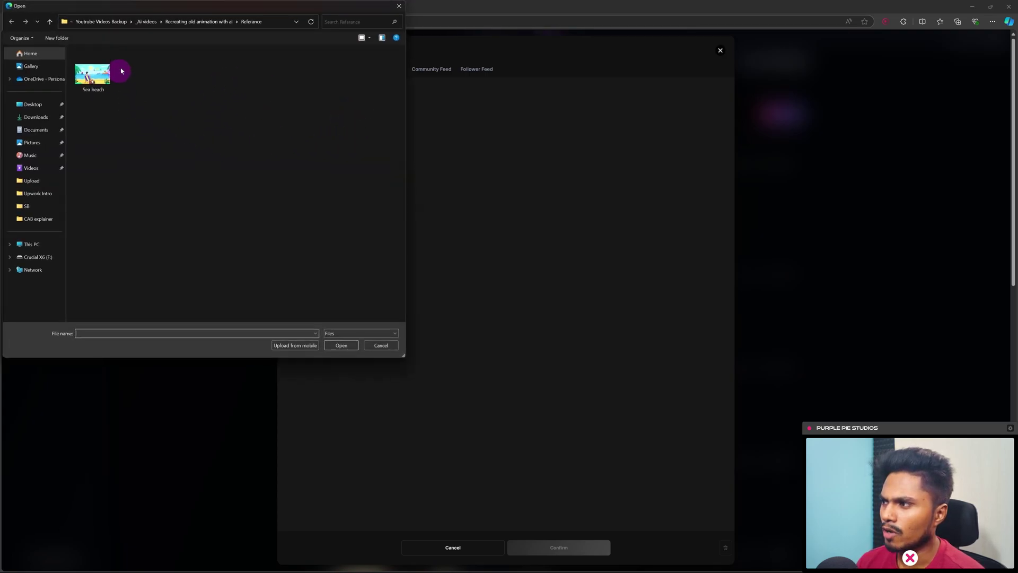
pyautogui.click(95, 79)
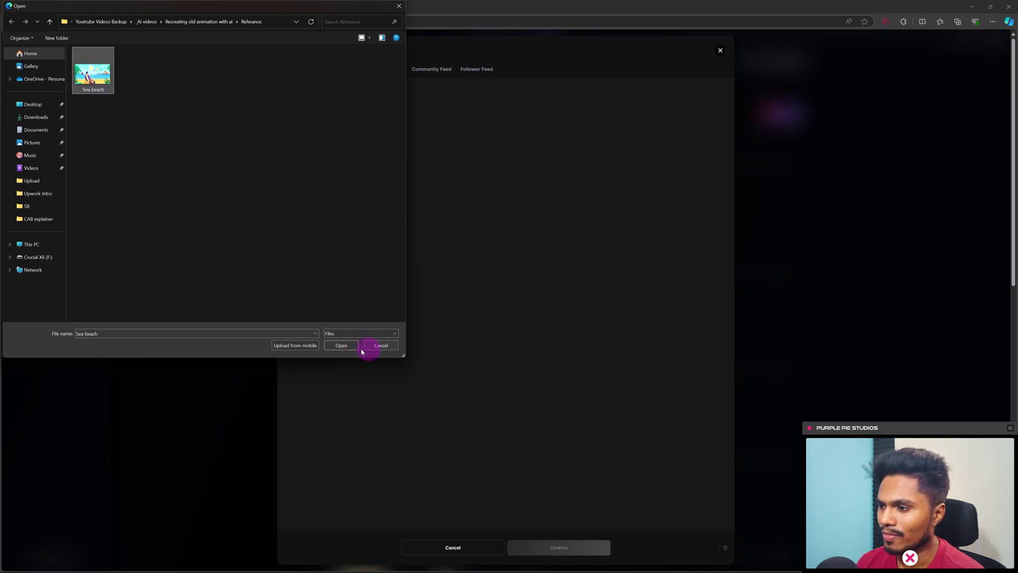
pyautogui.click(381, 345)
pyautogui.click(355, 206)
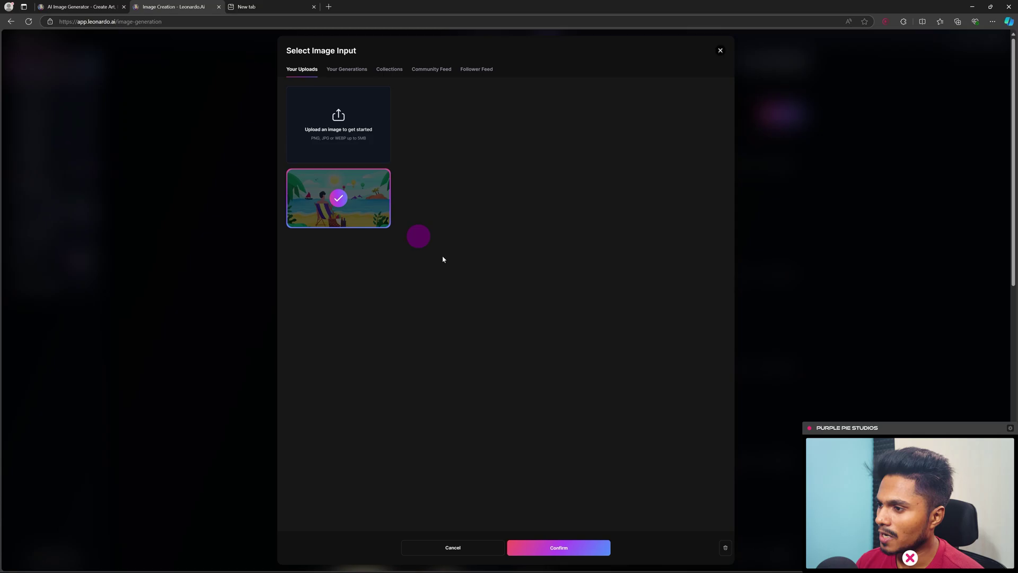
pyautogui.click(563, 554)
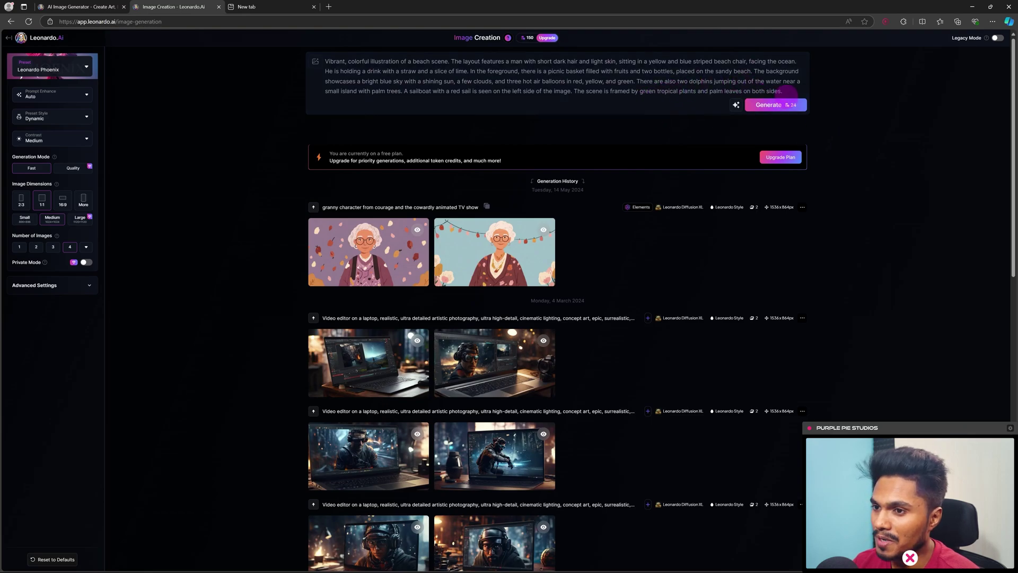
# Step: Review the described prompt, keep the Leonardo Phoenix preset, and generate four images
pyautogui.moveTo(787, 92); pyautogui.dragTo(313, 57)
pyautogui.click(789, 92)
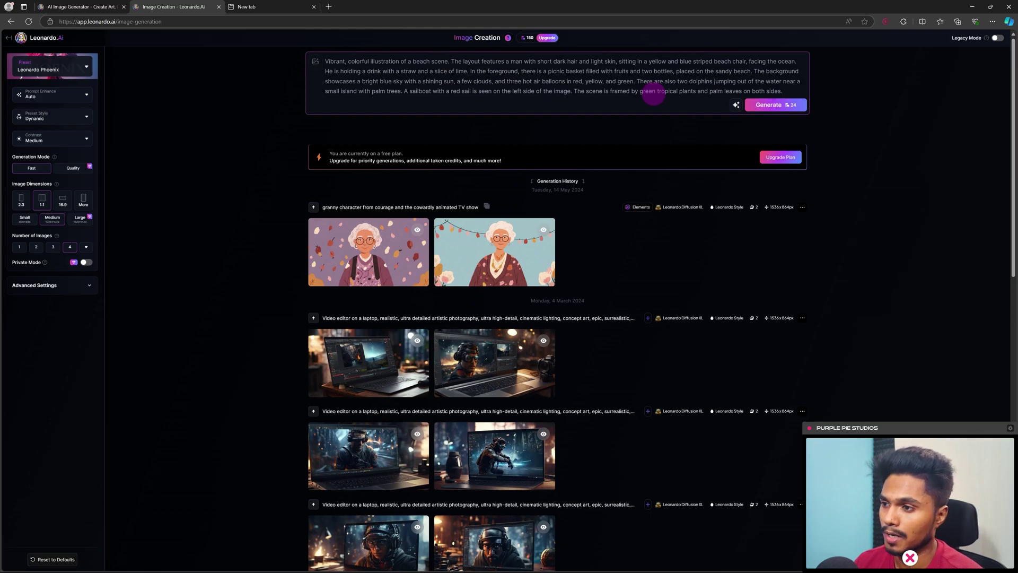
pyautogui.click(68, 74)
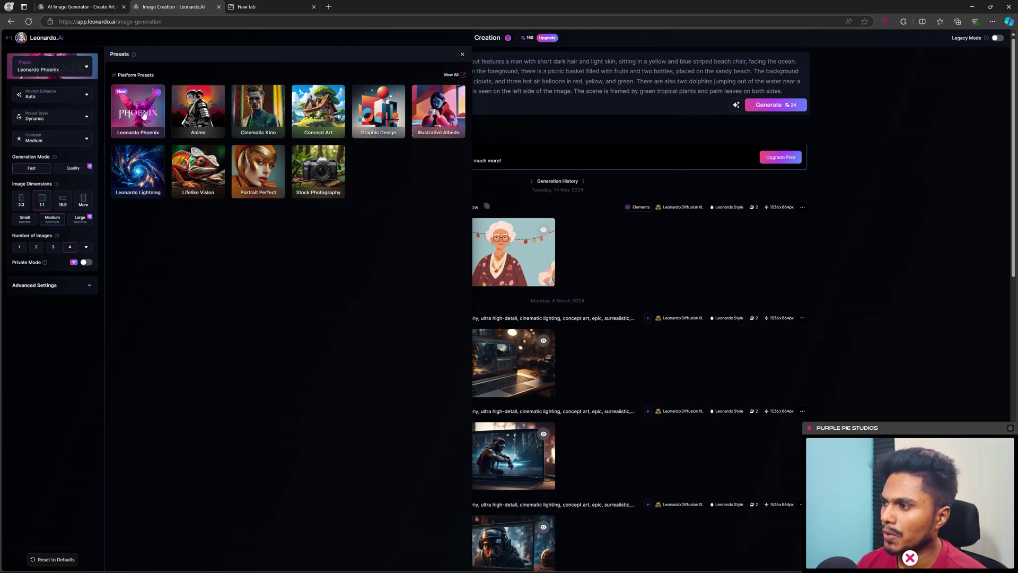
pyautogui.click(584, 130)
pyautogui.click(771, 106)
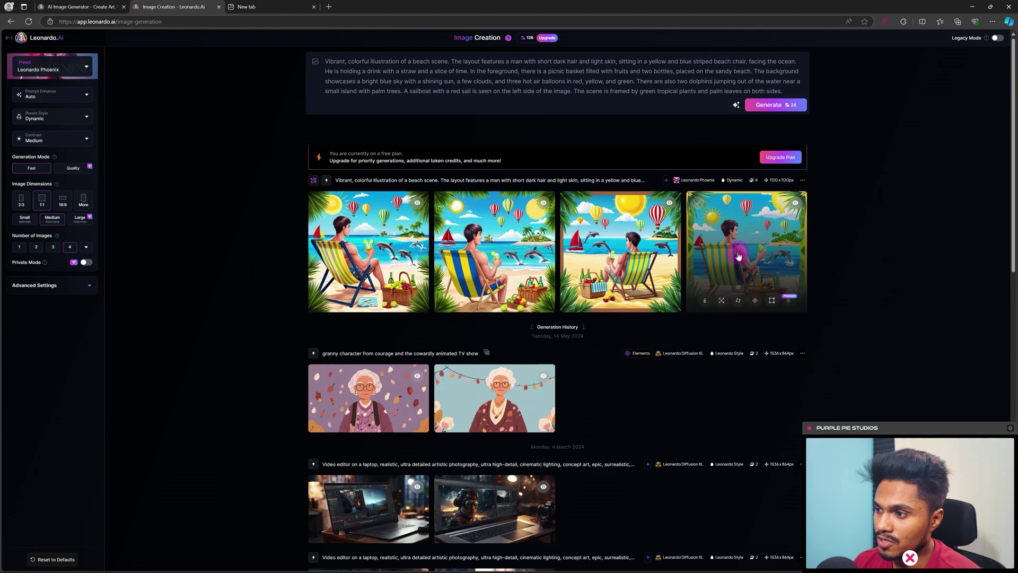
# Step: Edit the first beach image with AI using '3D pixar style, remove dolphins and hot air ballons, wide angle'
pyautogui.click(355, 211)
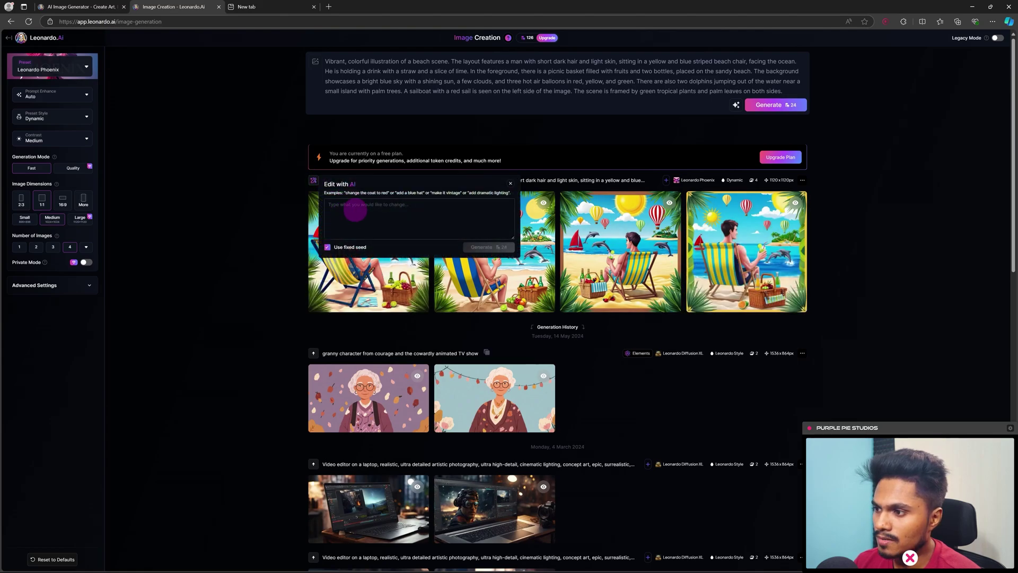
pyautogui.click(353, 212)
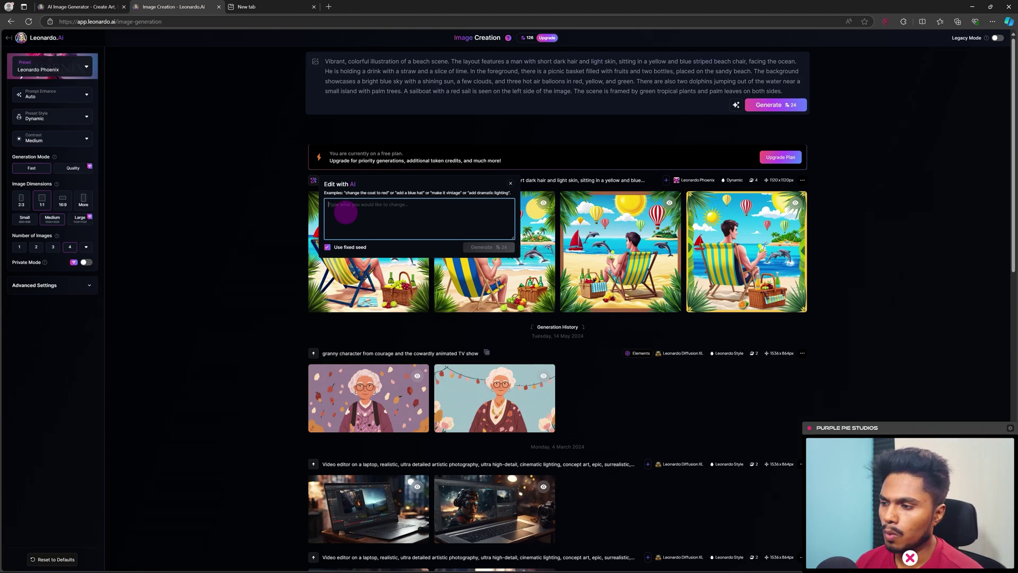
pyautogui.moveTo(797, 283)
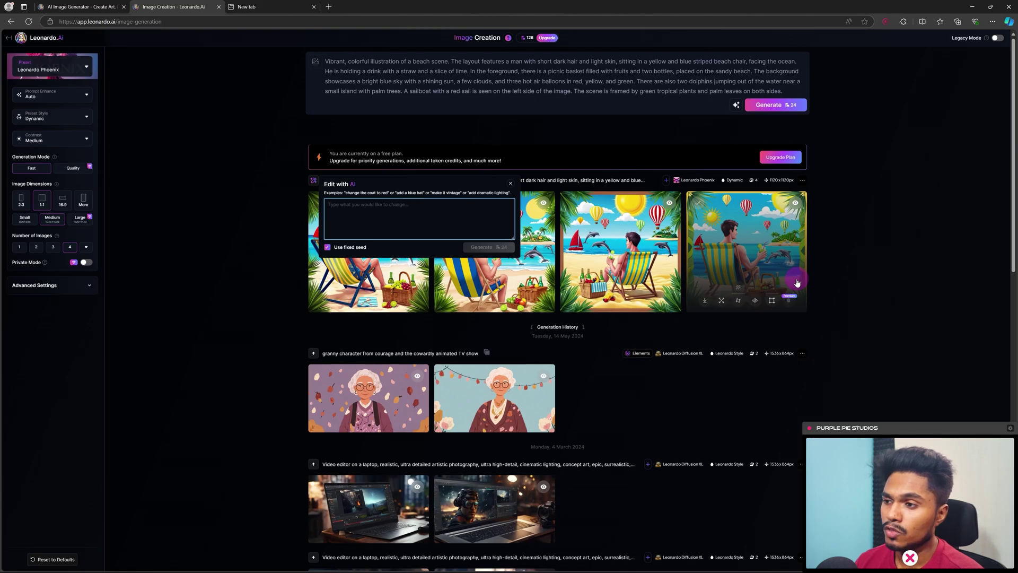
pyautogui.write('3D pixa')
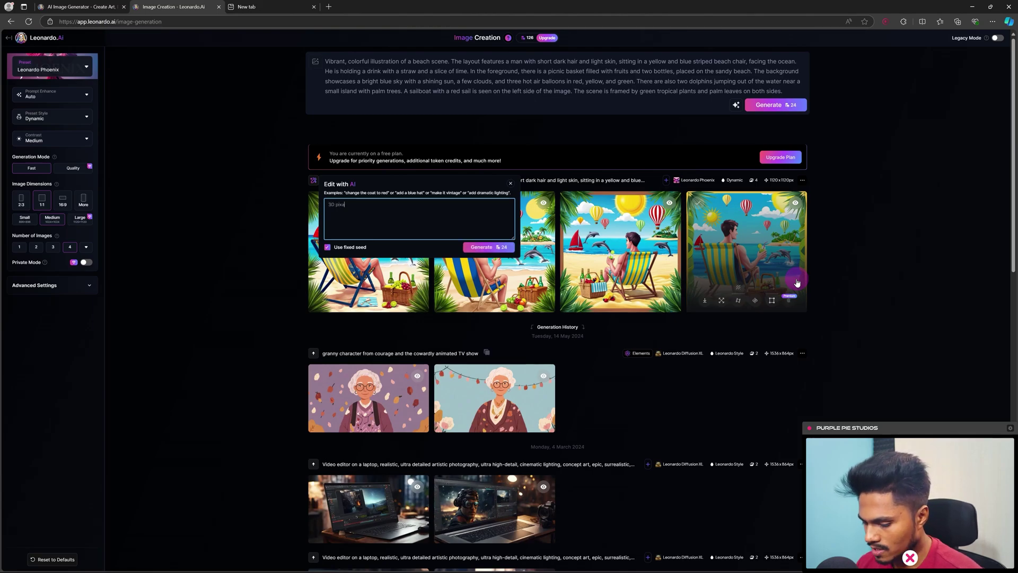
pyautogui.write('r style, ')
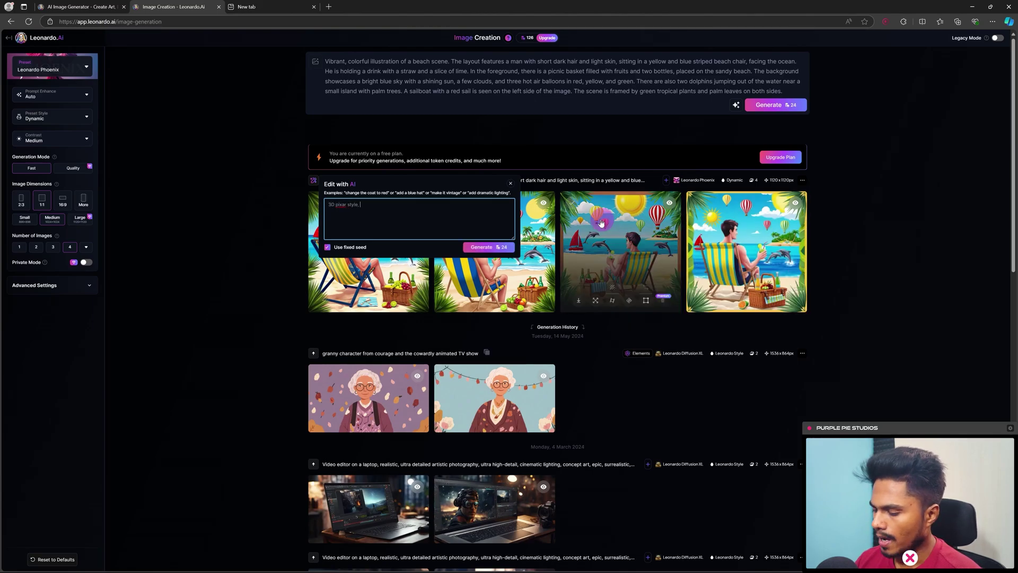
pyautogui.write('remove dolphins and')
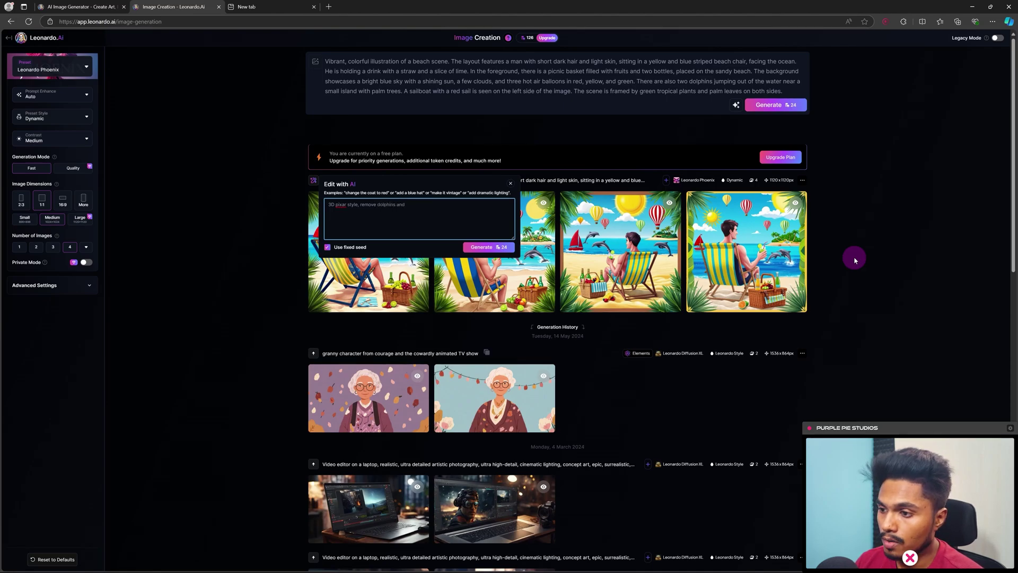
pyautogui.write(' hot air ballons,')
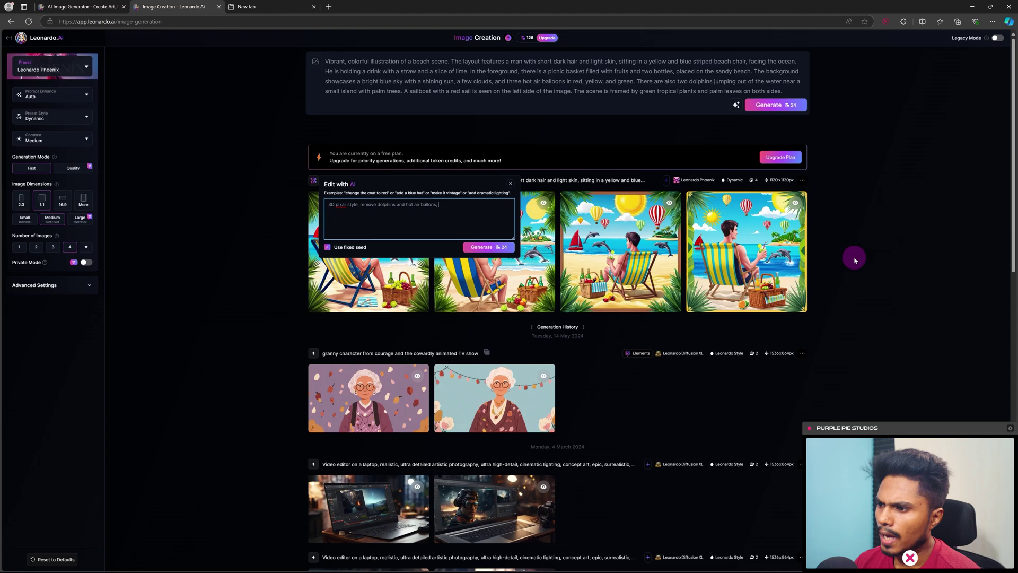
pyautogui.write(' wide an')
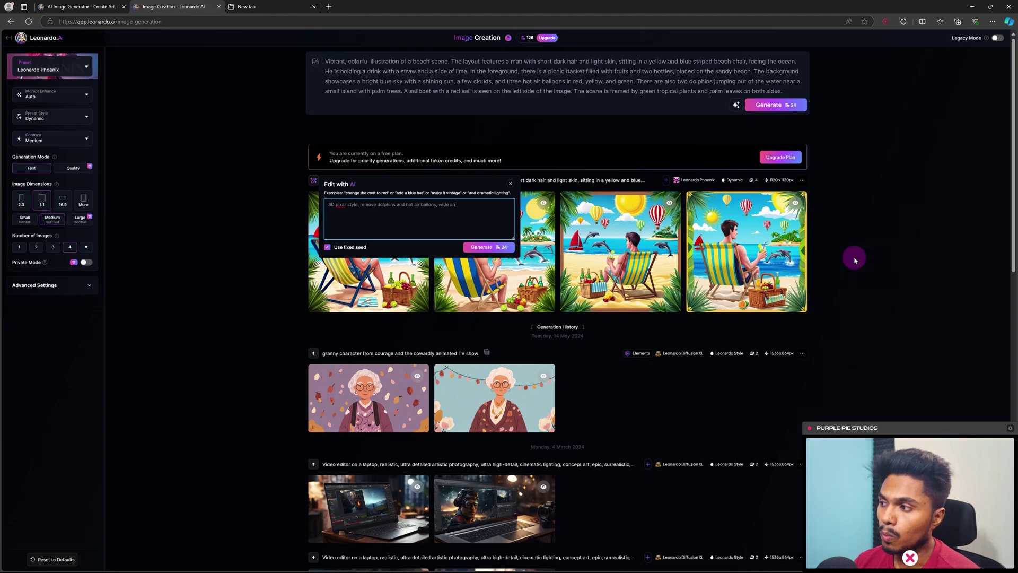
pyautogui.write('gle vi')
pyautogui.press('Return')
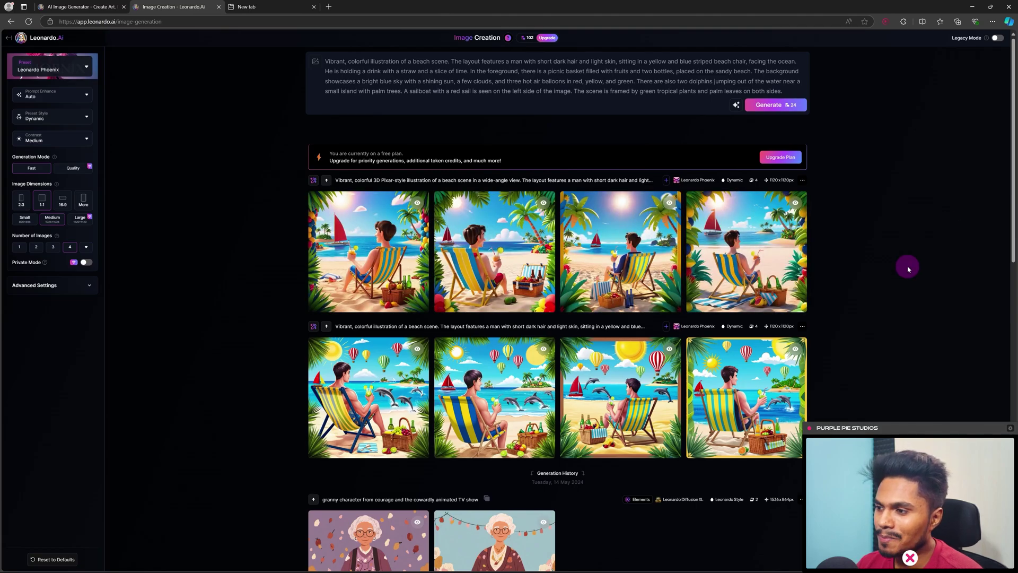
pyautogui.click(368, 243)
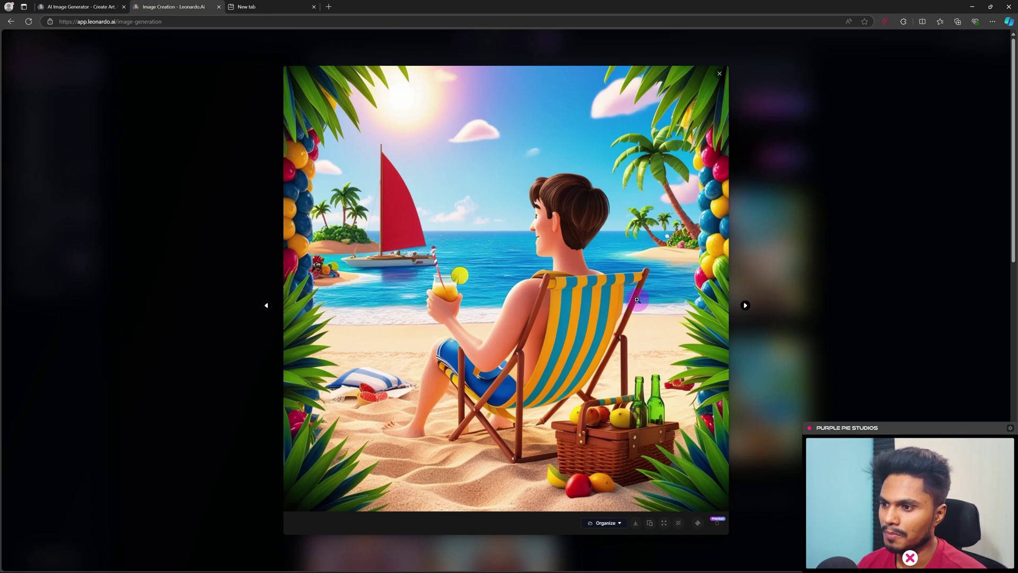
pyautogui.click(745, 305)
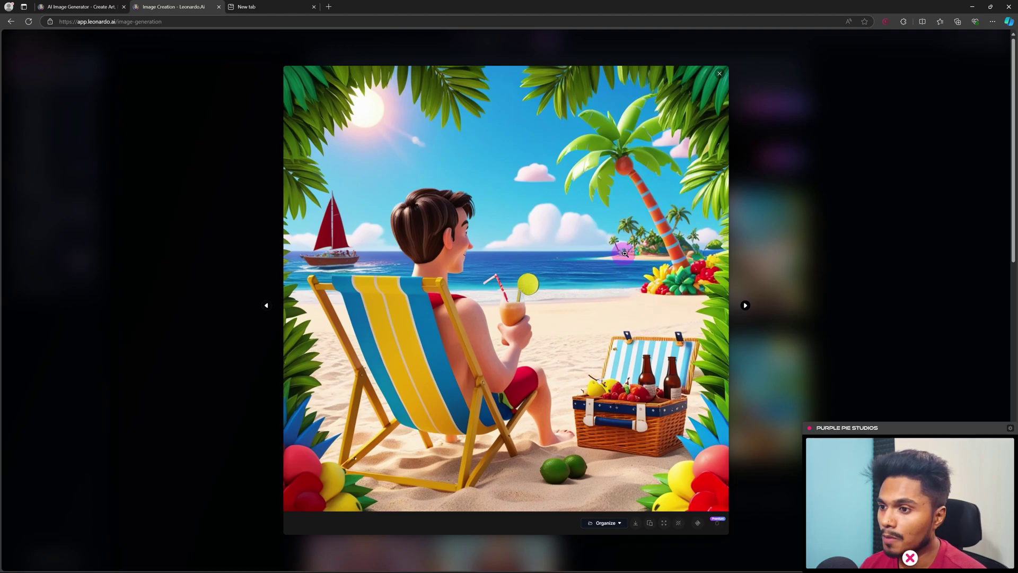
pyautogui.click(745, 305)
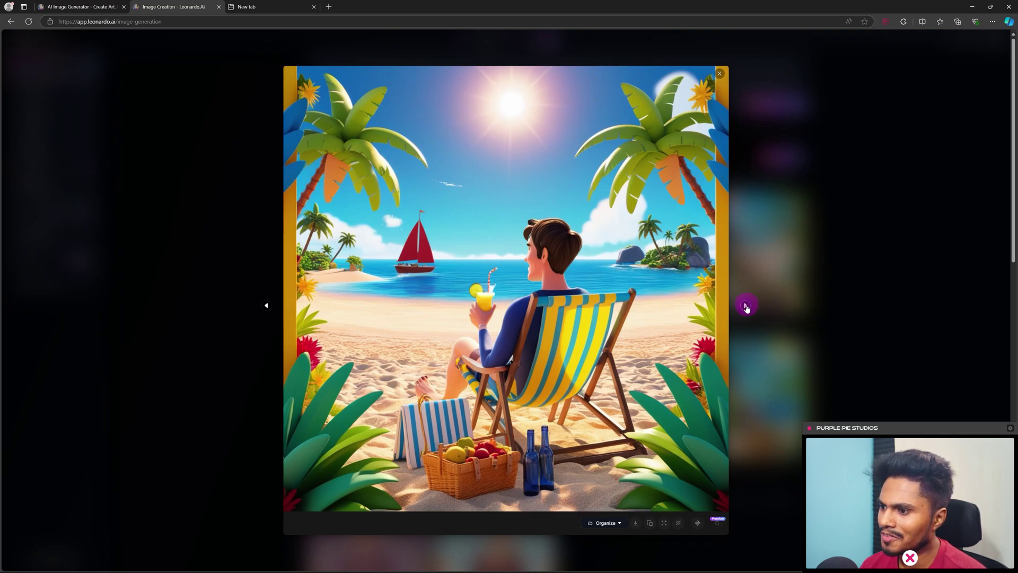
pyautogui.click(746, 306)
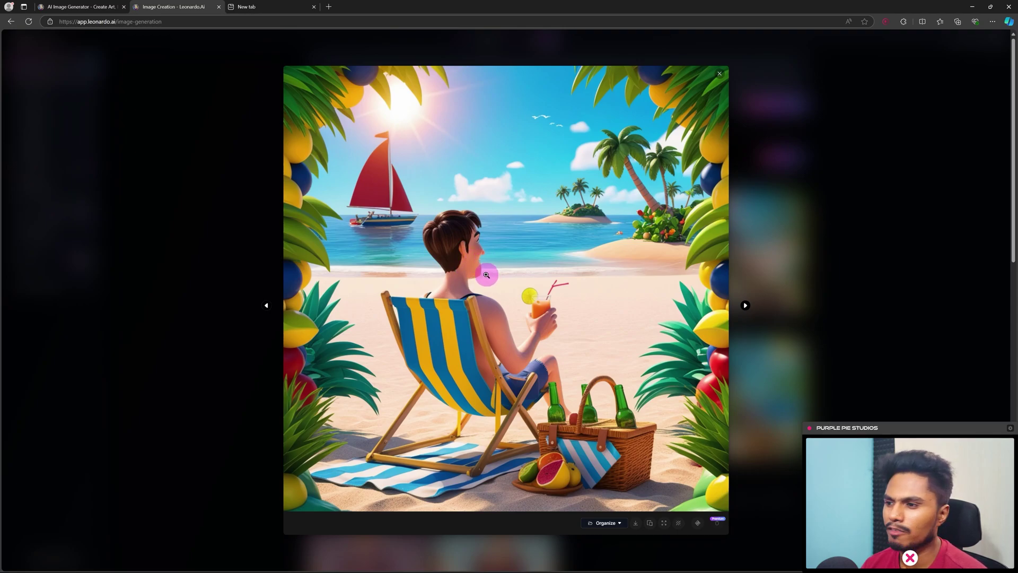
pyautogui.click(913, 222)
pyautogui.click(313, 180)
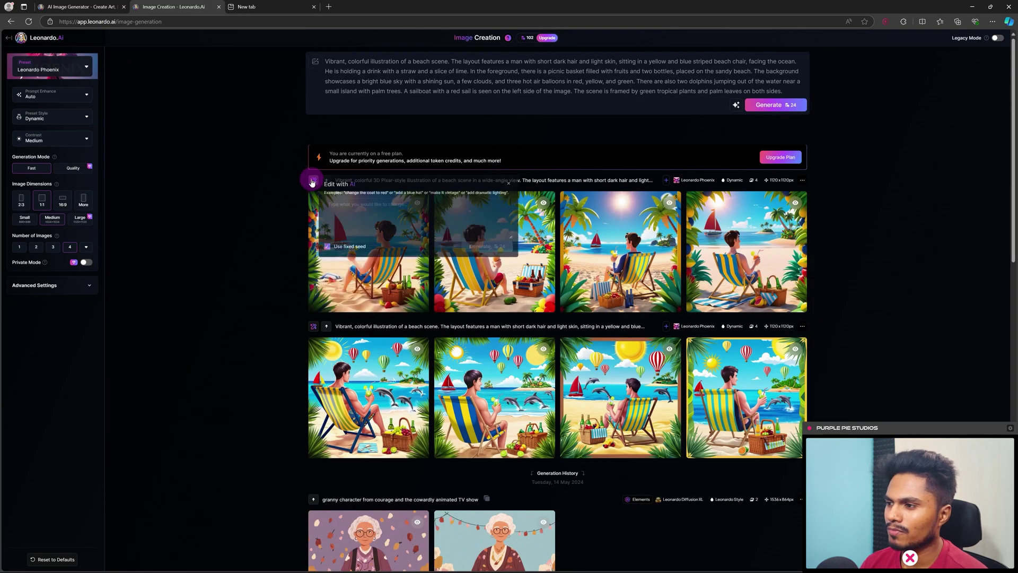
pyautogui.click(365, 221)
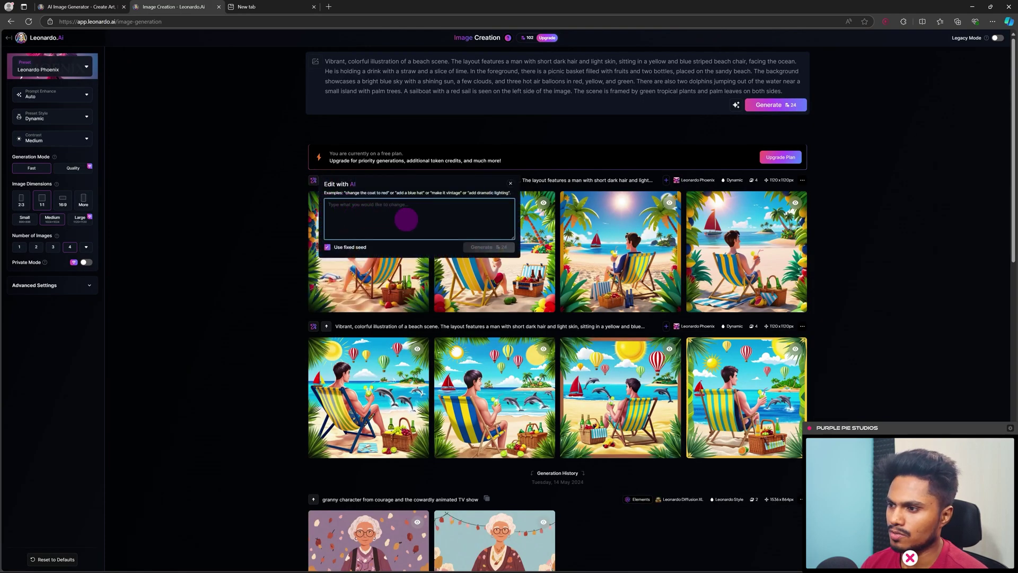
pyautogui.moveTo(721, 254)
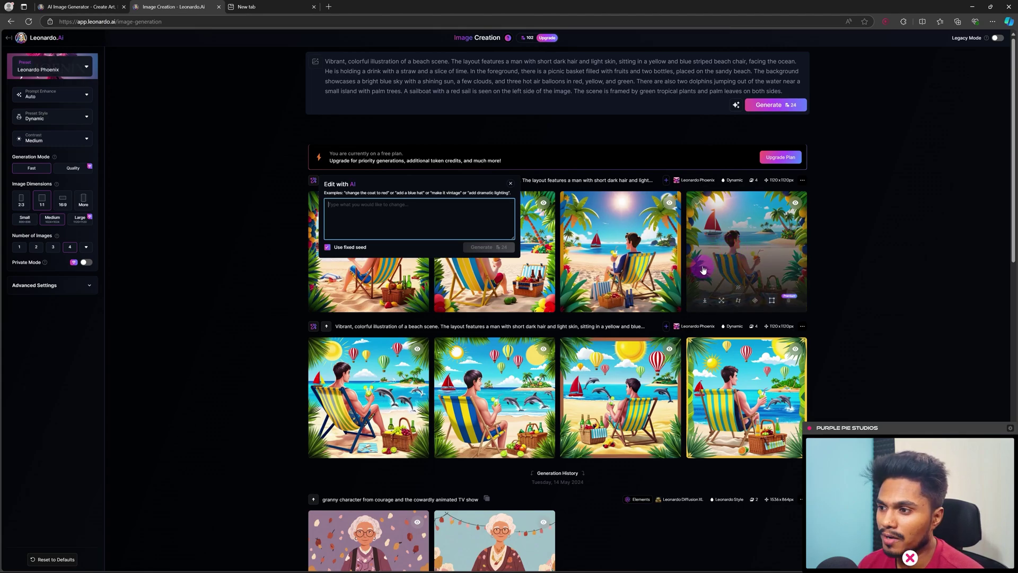
pyautogui.click(901, 240)
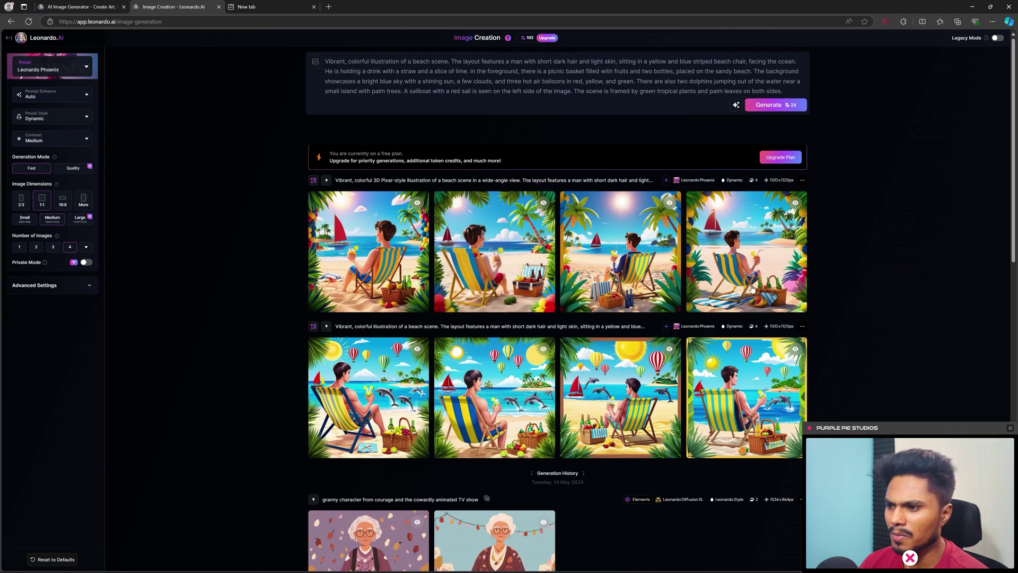
# Step: Preview the second Pixar-style beach image full size, then download it
pyautogui.click(504, 261)
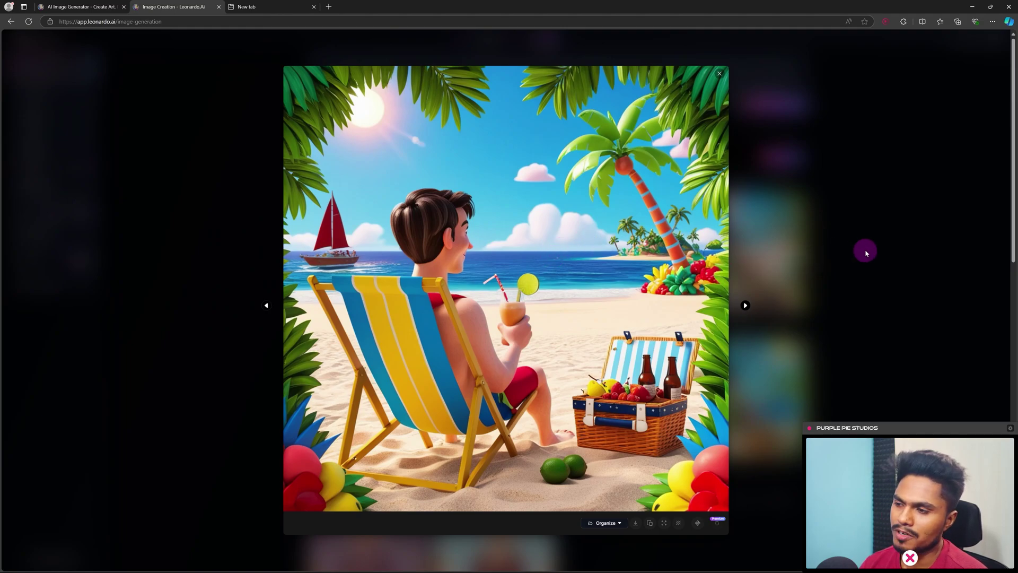
pyautogui.click(893, 244)
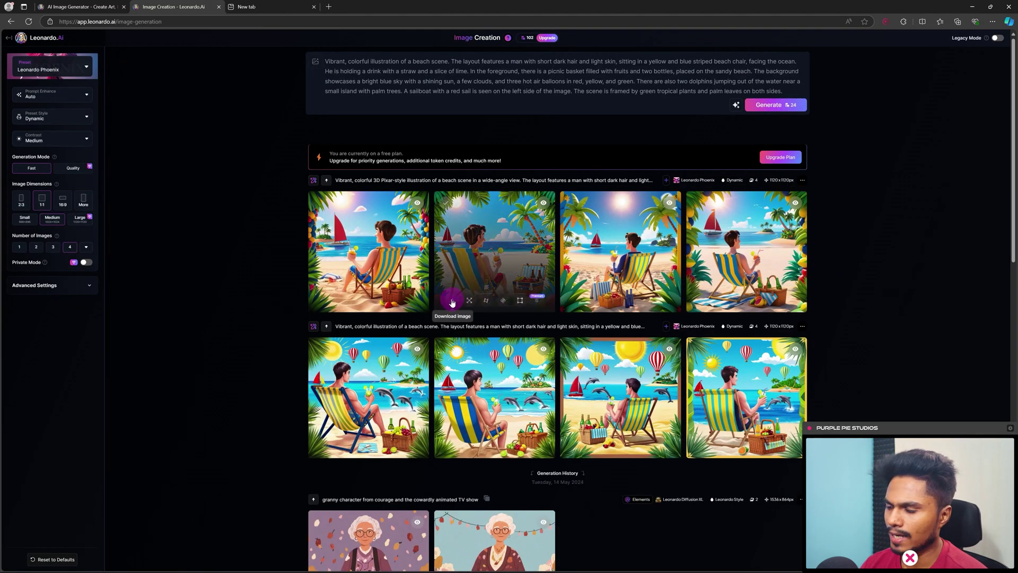
pyautogui.click(452, 303)
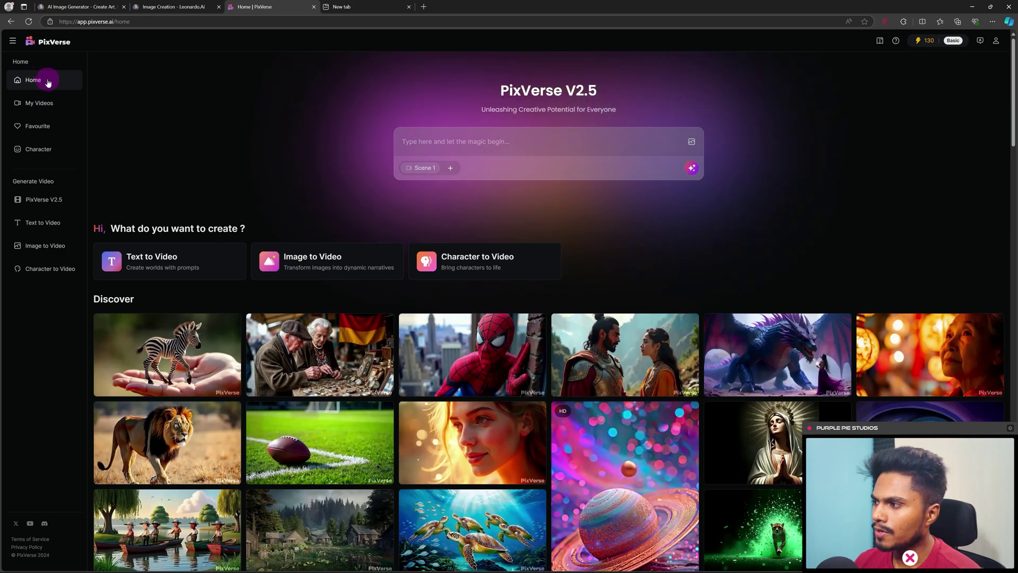
# Step: Upload Illustration.jpg into Image to Video and set the clip duration to 10s
pyautogui.click(39, 253)
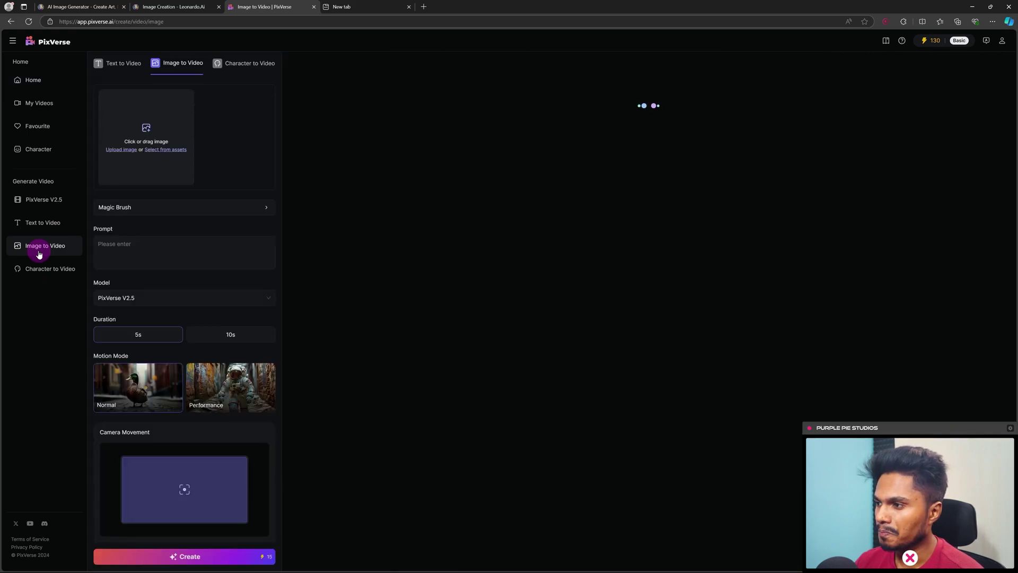
pyautogui.click(158, 122)
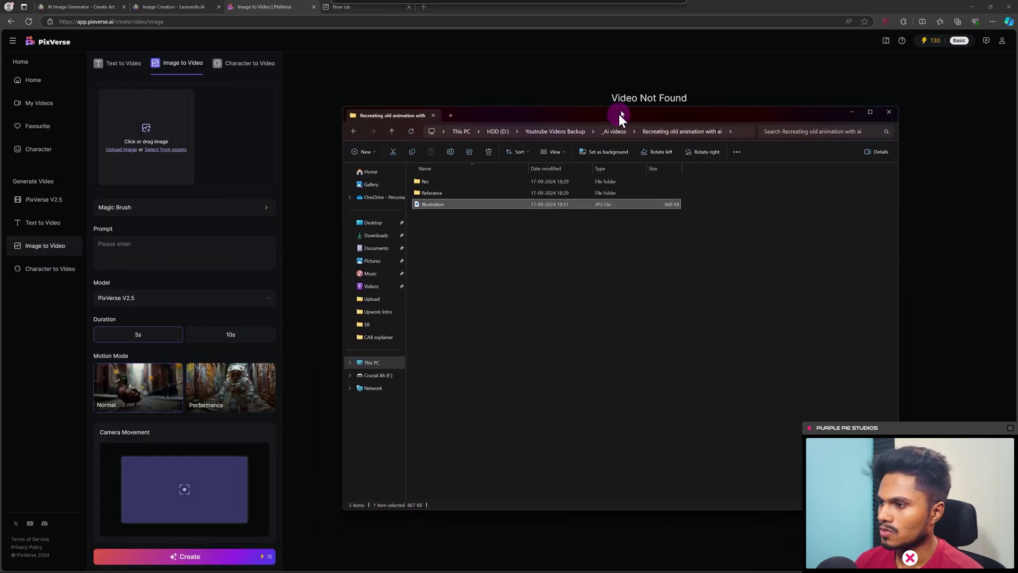
pyautogui.click(444, 175)
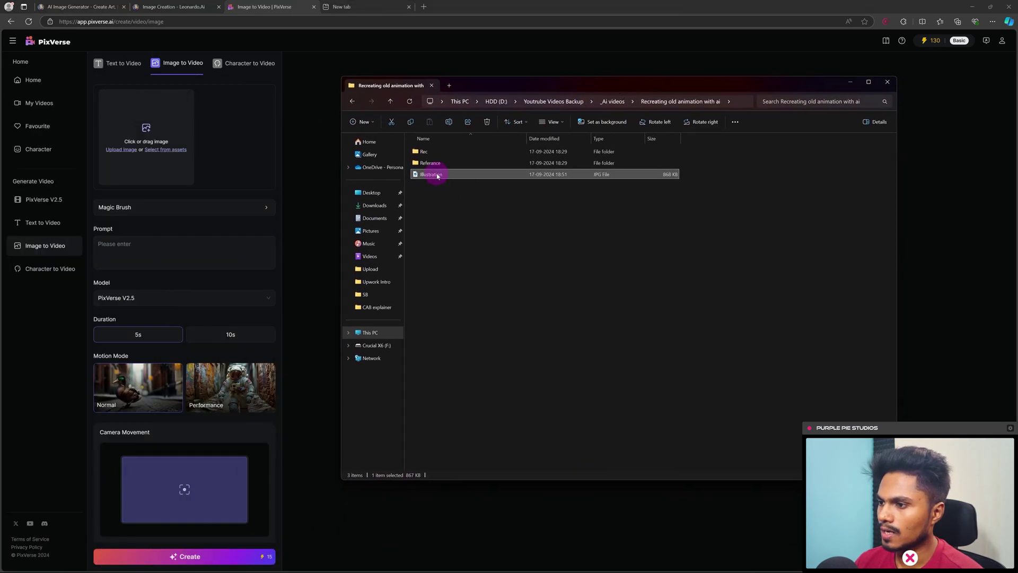
pyautogui.moveTo(440, 176); pyautogui.dragTo(196, 212)
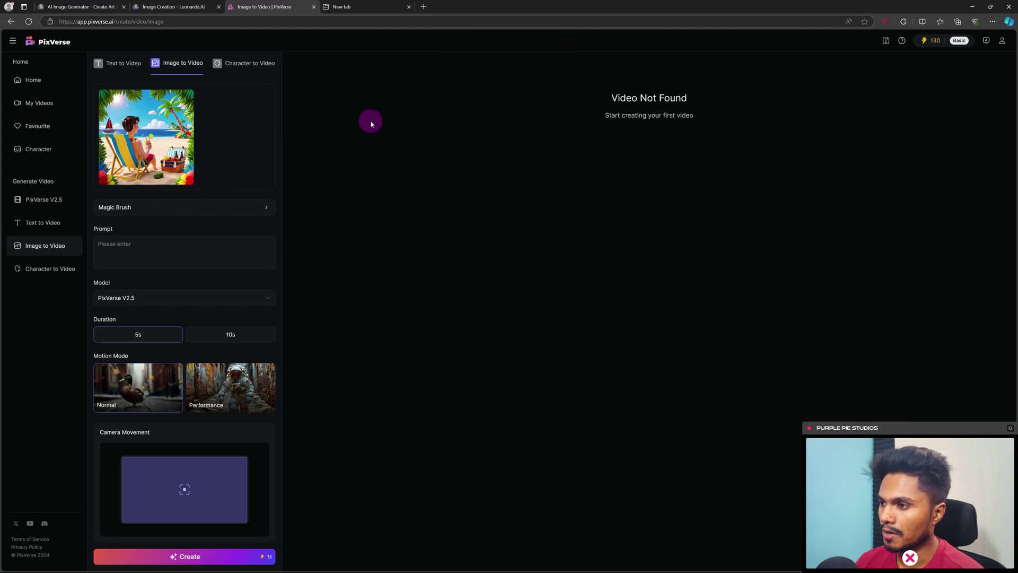
pyautogui.click(265, 333)
pyautogui.click(147, 247)
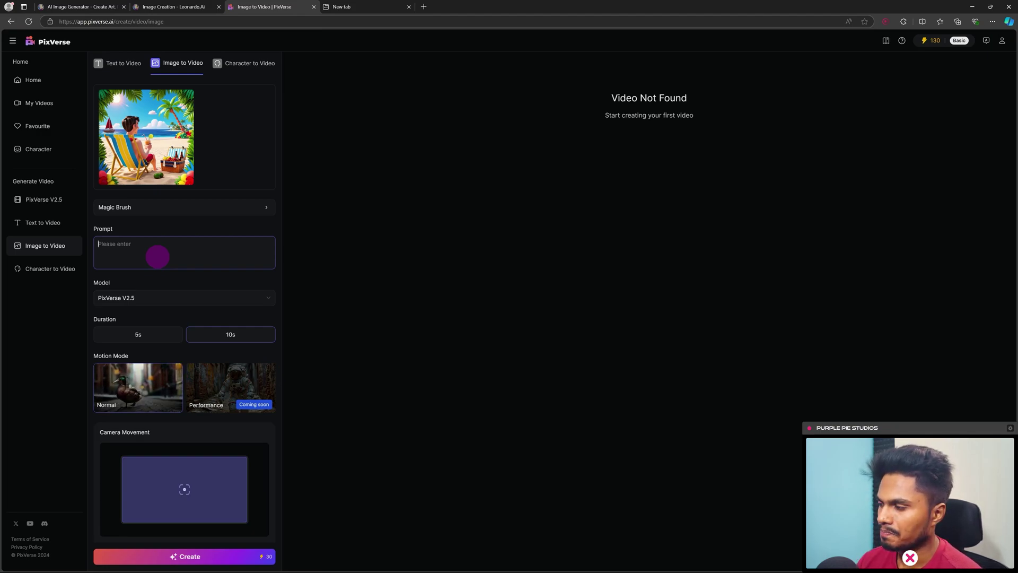
# Step: Write the motion prompt: 'Slow camera zoom in, the character is chilling and looking around, sea water waving'
pyautogui.write('Slow camera zoom in')
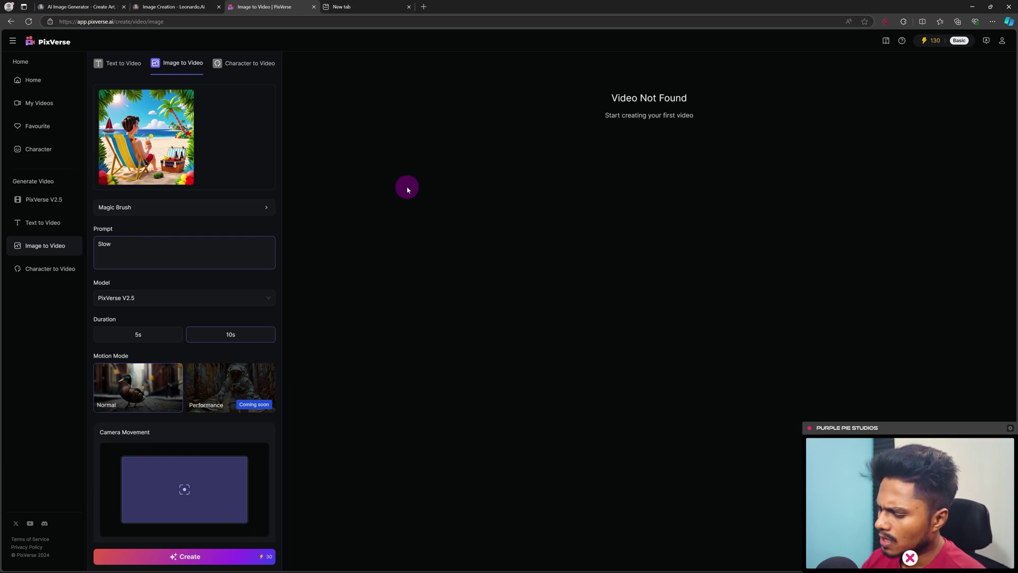
pyautogui.write(',')
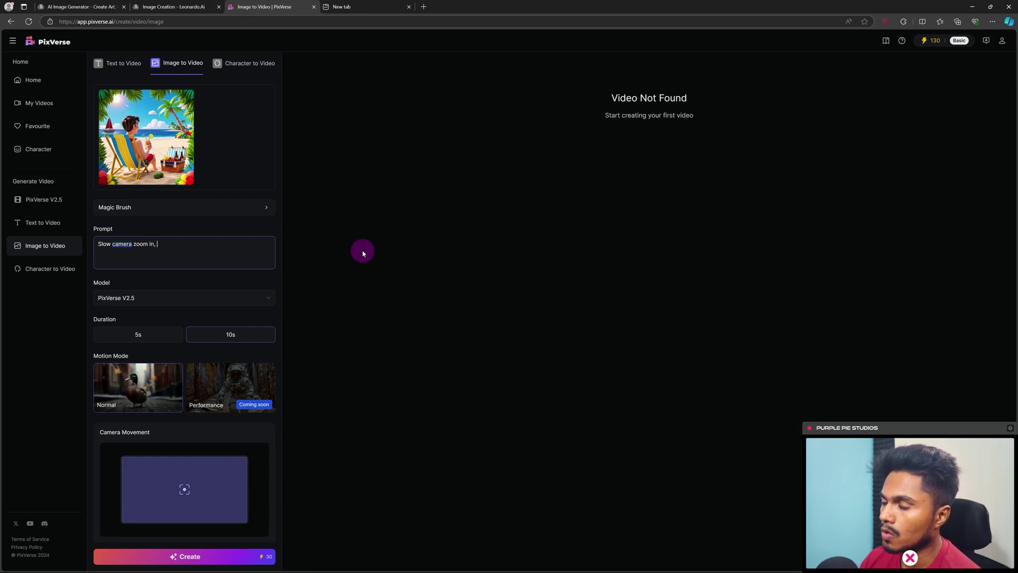
pyautogui.write('the character is ')
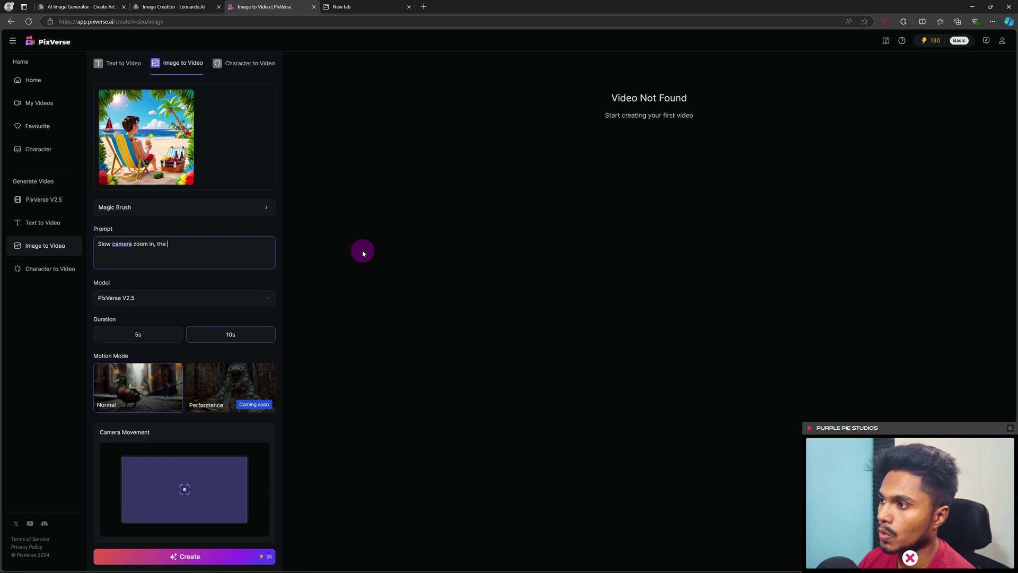
pyautogui.write('sh')
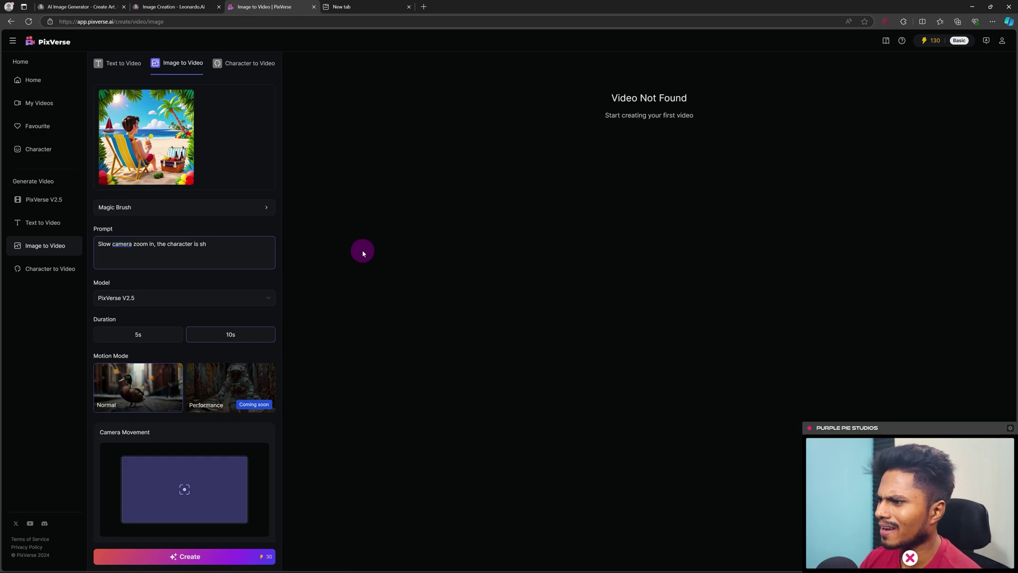
pyautogui.write('illing')
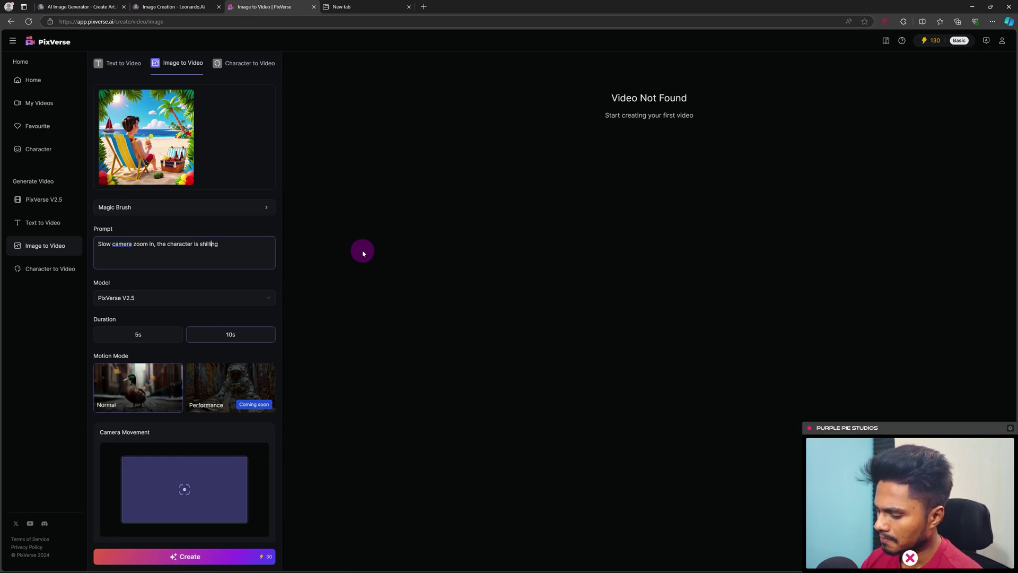
pyautogui.press('Left')
pyautogui.press('Left')
pyautogui.press('Left')
pyautogui.press('Left')
pyautogui.press('Left')
pyautogui.press('BackSpace')
pyautogui.write('chilling and looking around,')
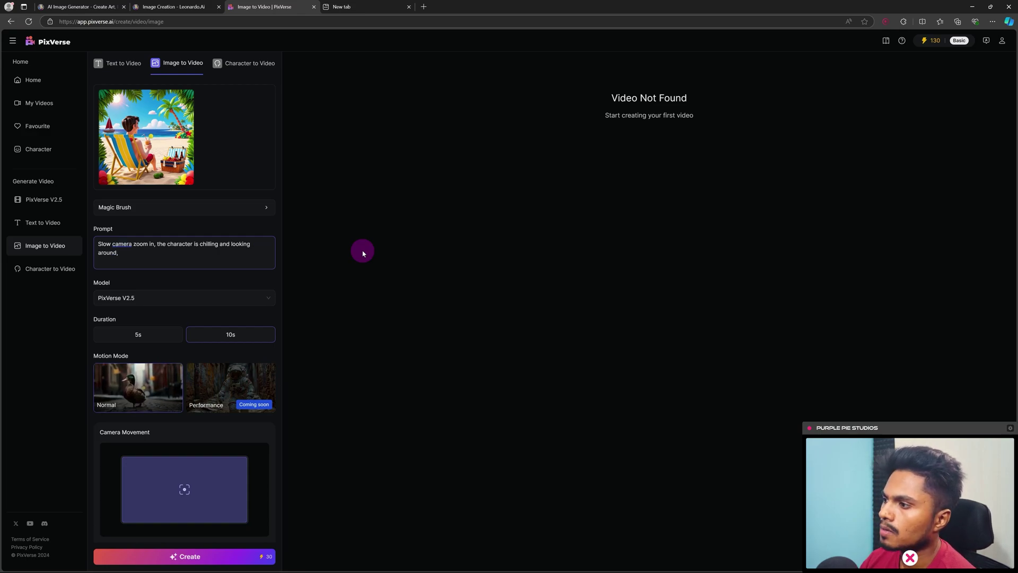
pyautogui.write('sea')
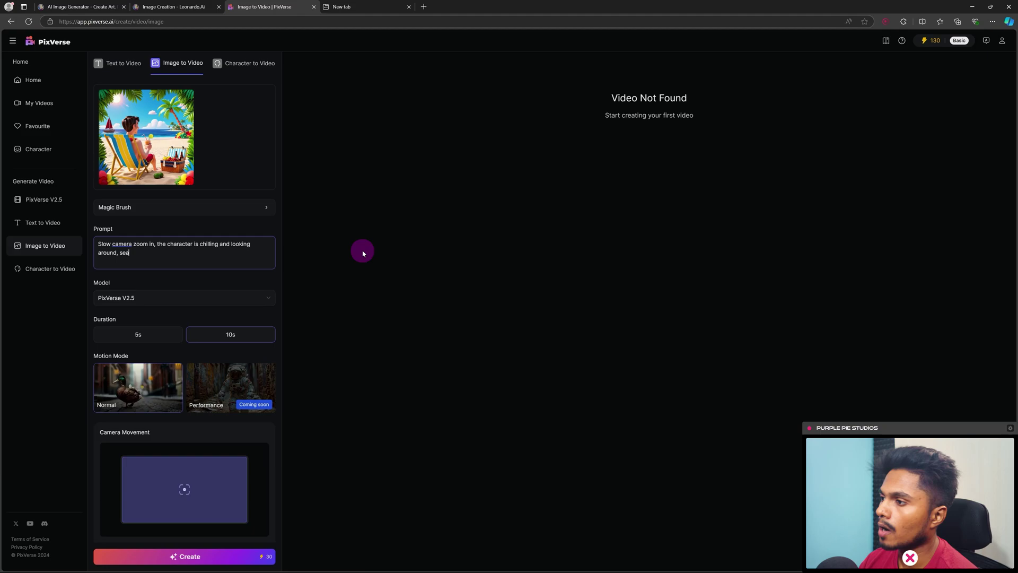
pyautogui.write(' water waving')
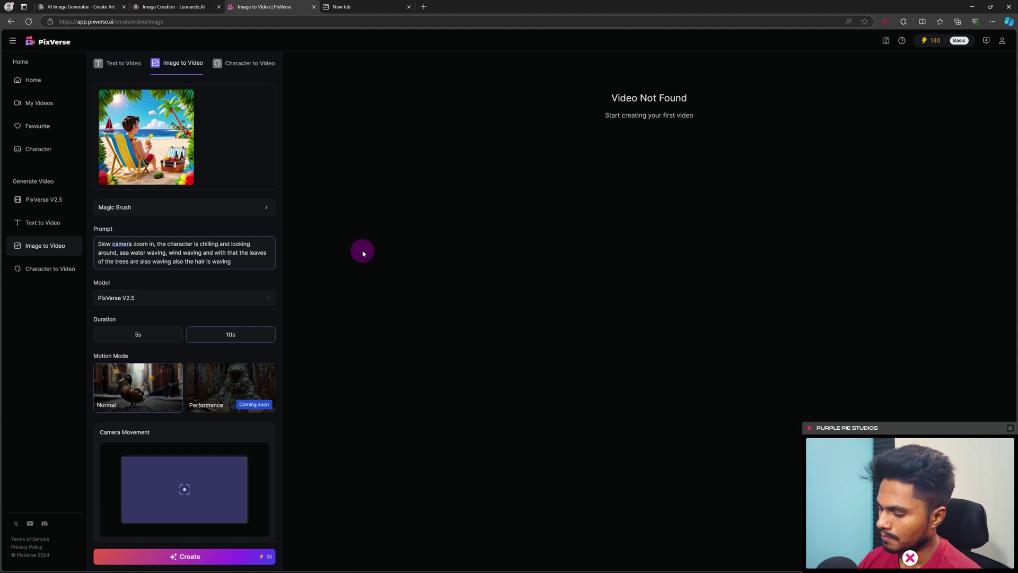
pyautogui.write('of the character')
pyautogui.click(133, 271)
pyautogui.write(', there is also some moveme')
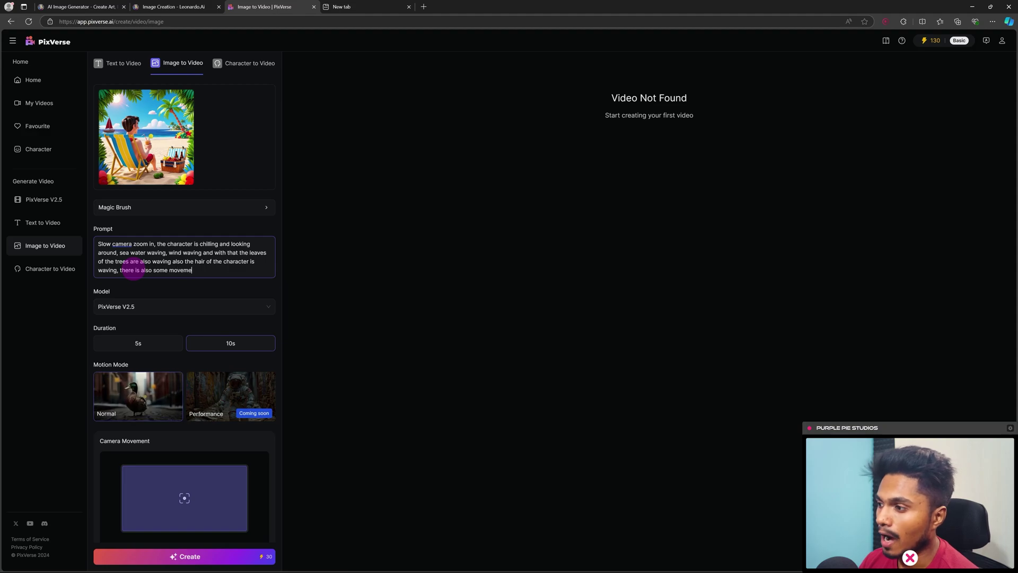
# Step: End the prompt with a period, keep Default camera movement, and create the video
pyautogui.write('.')
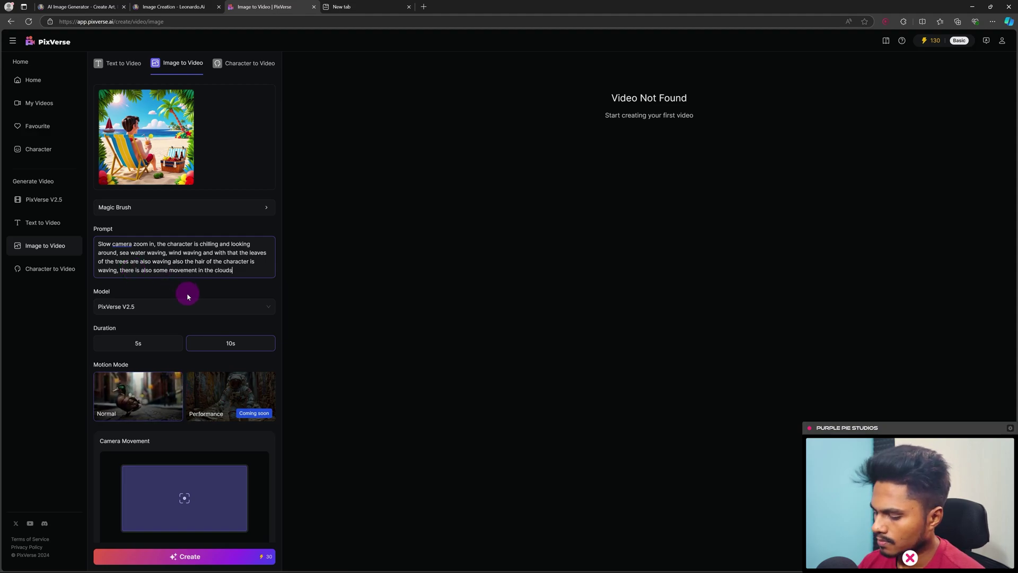
pyautogui.scroll(-2, 230, 419)
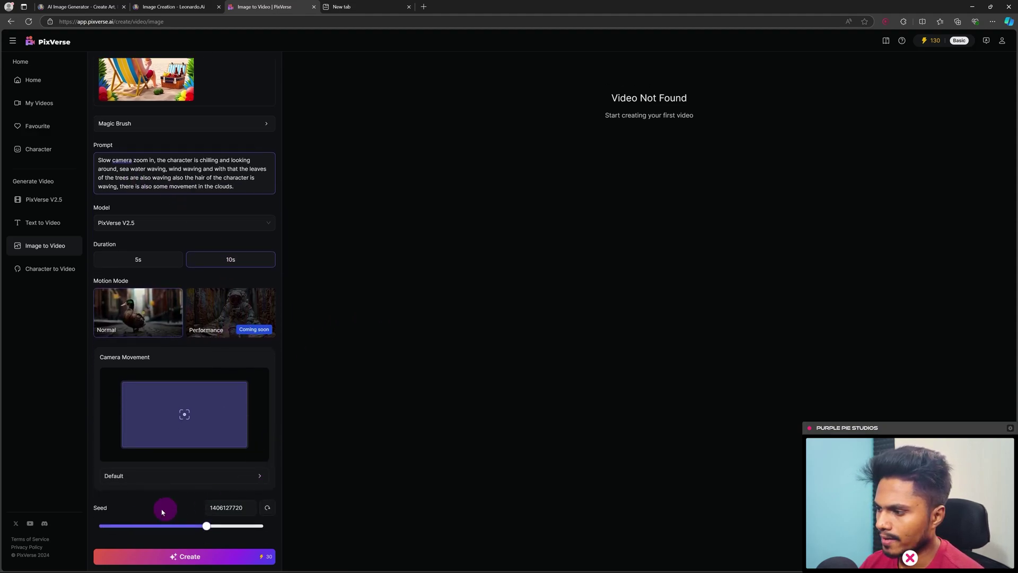
pyautogui.click(141, 476)
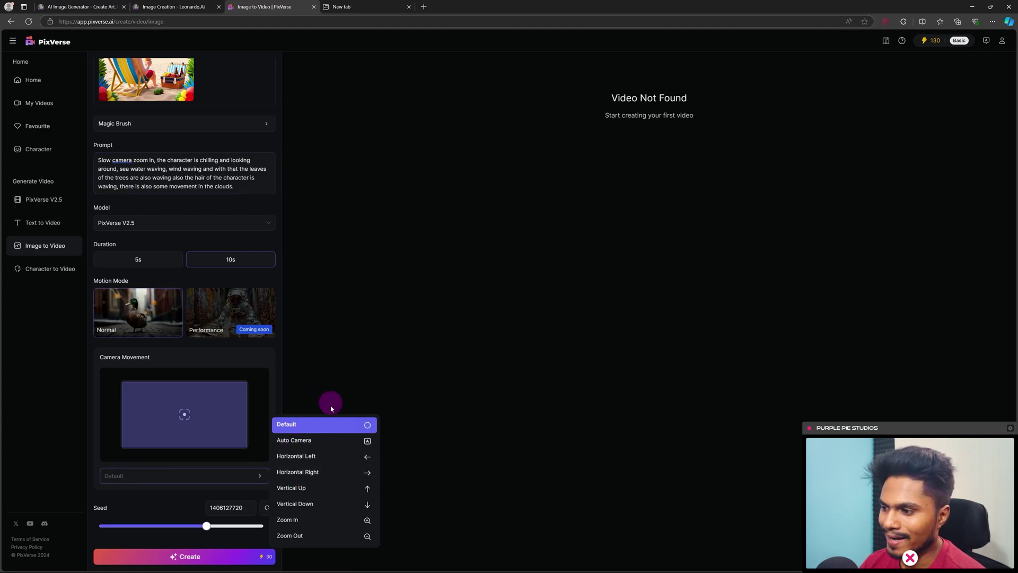
pyautogui.click(318, 425)
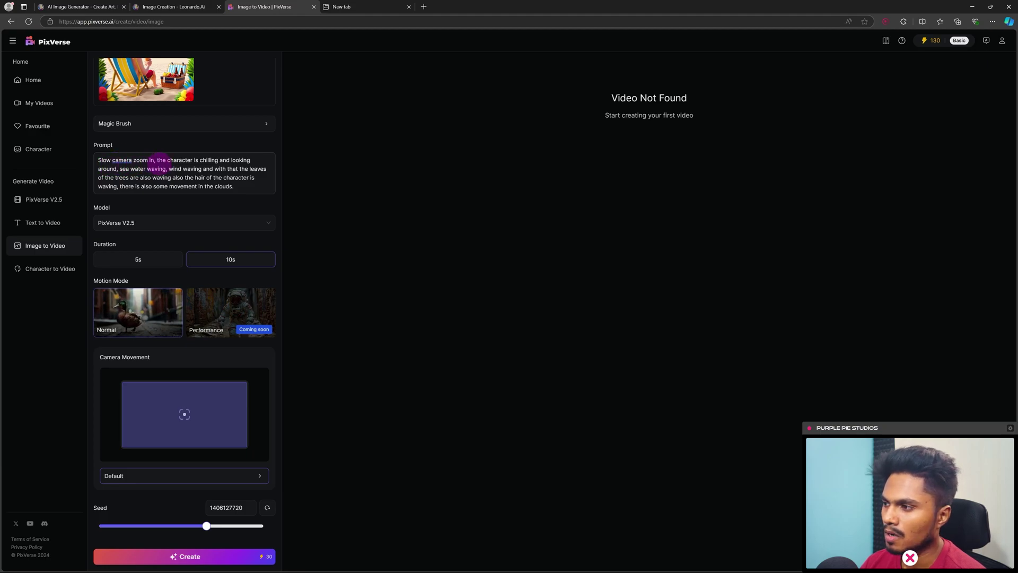
pyautogui.scroll(2, 159, 165)
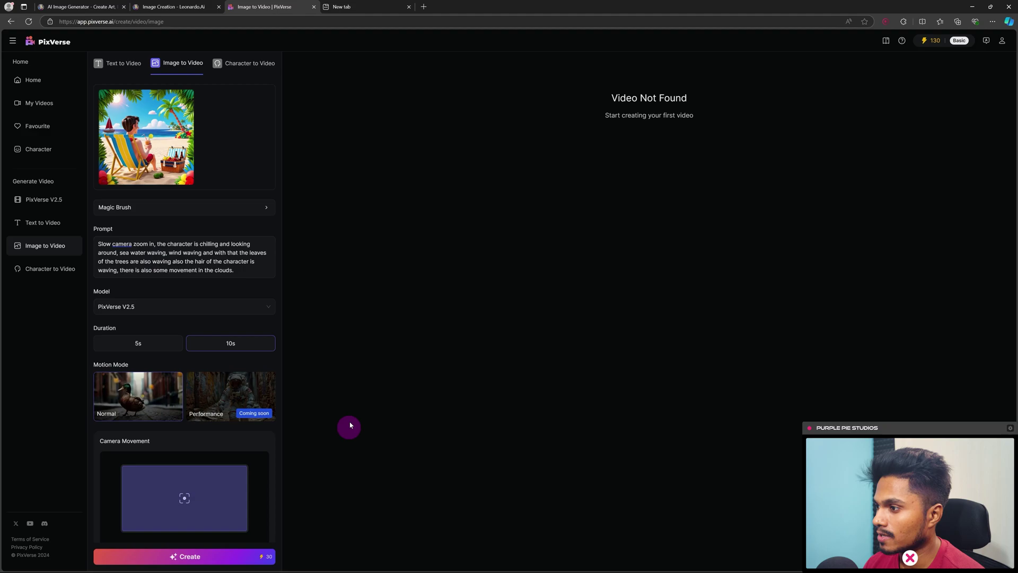
pyautogui.click(203, 557)
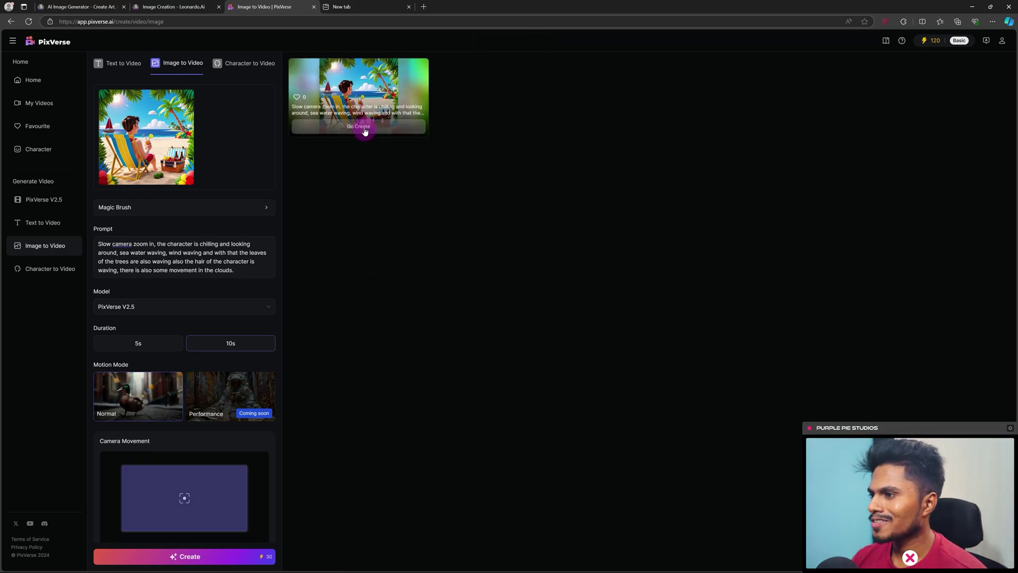
pyautogui.click(370, 86)
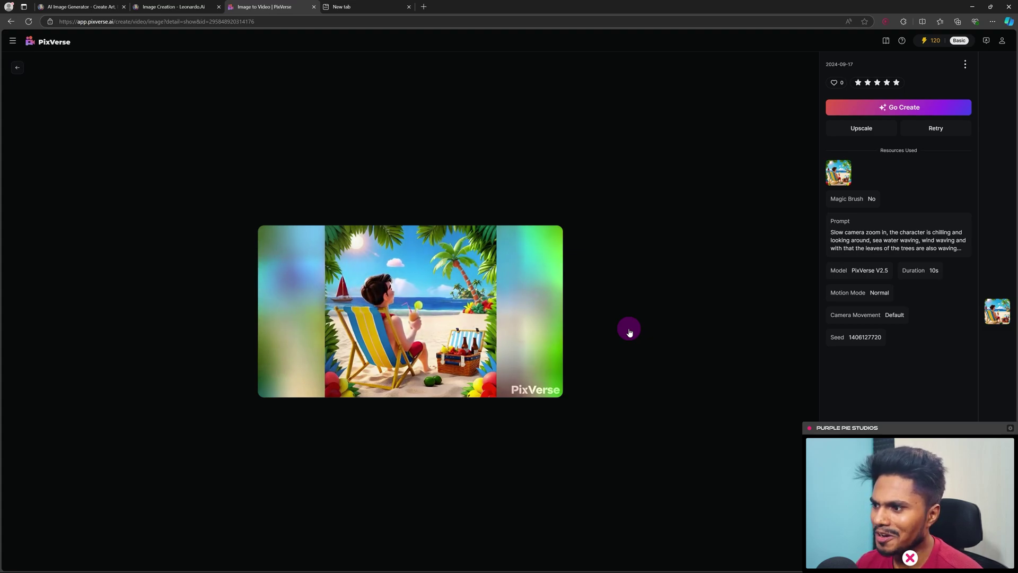
pyautogui.click(17, 67)
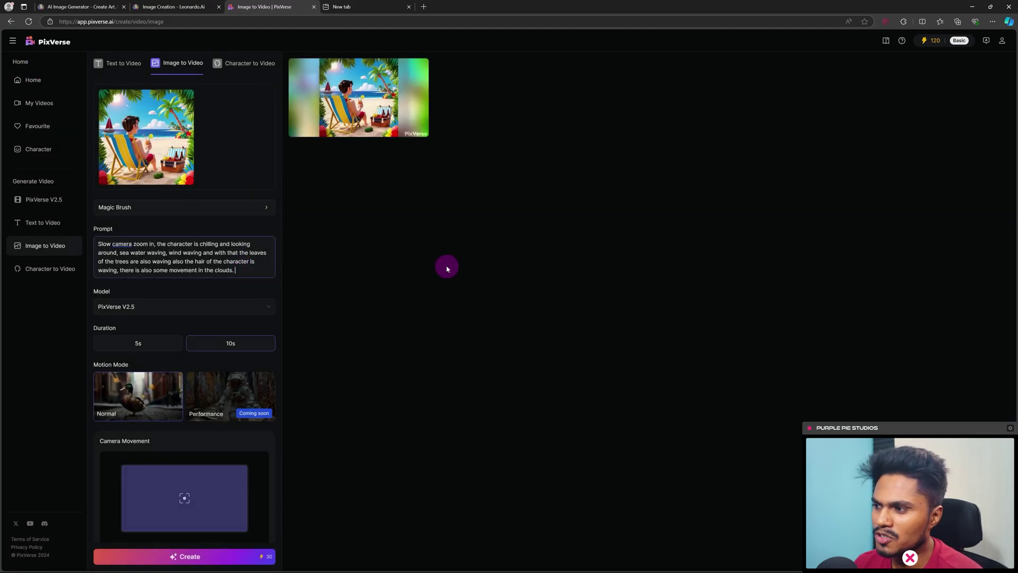
# Step: Append 'Add some movement on the leaves' to the prompt, generate the clip, and open its detail page
pyautogui.write('Add some mo')
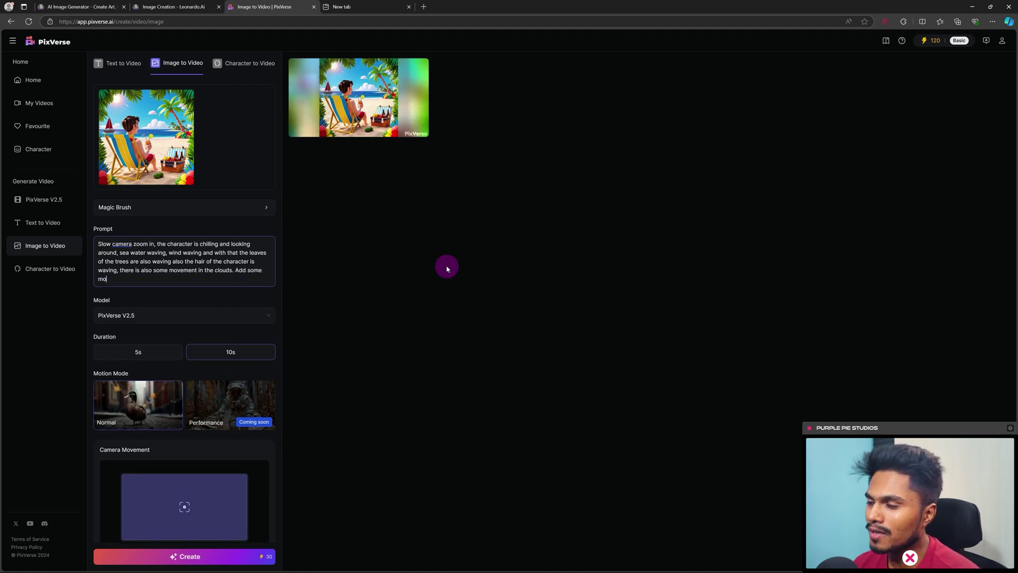
pyautogui.write('vement on the leaves.')
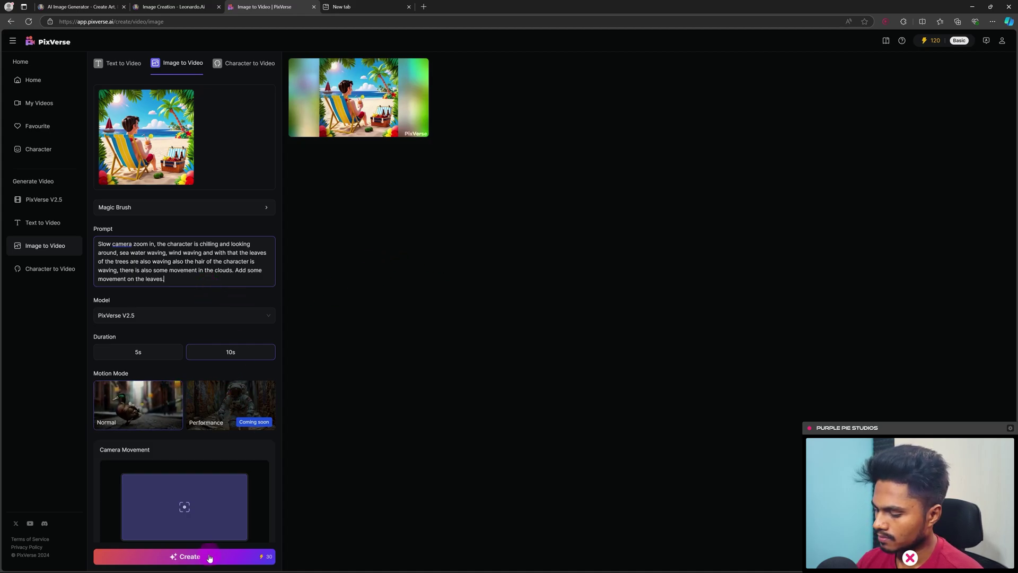
pyautogui.click(209, 556)
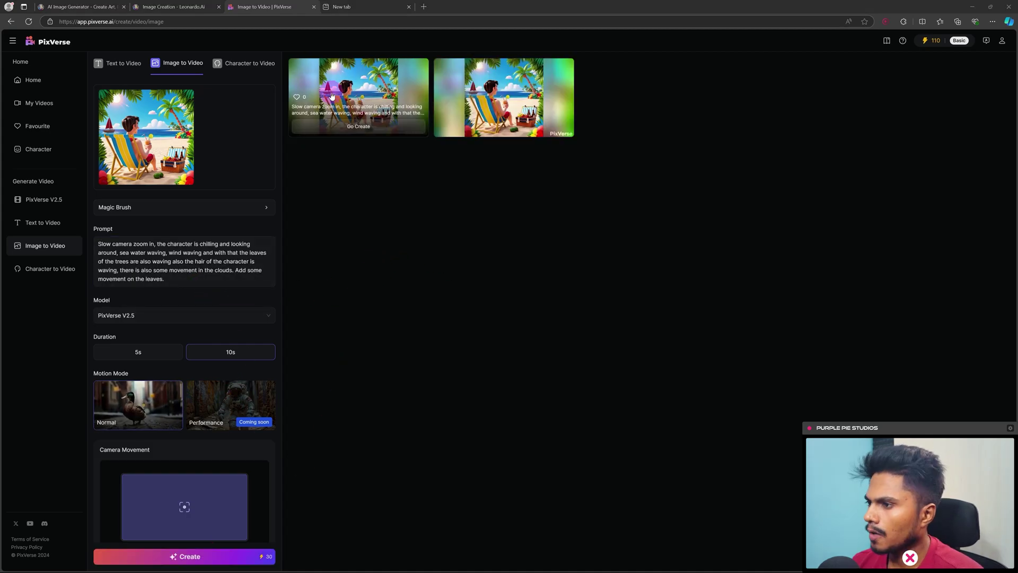
pyautogui.click(339, 92)
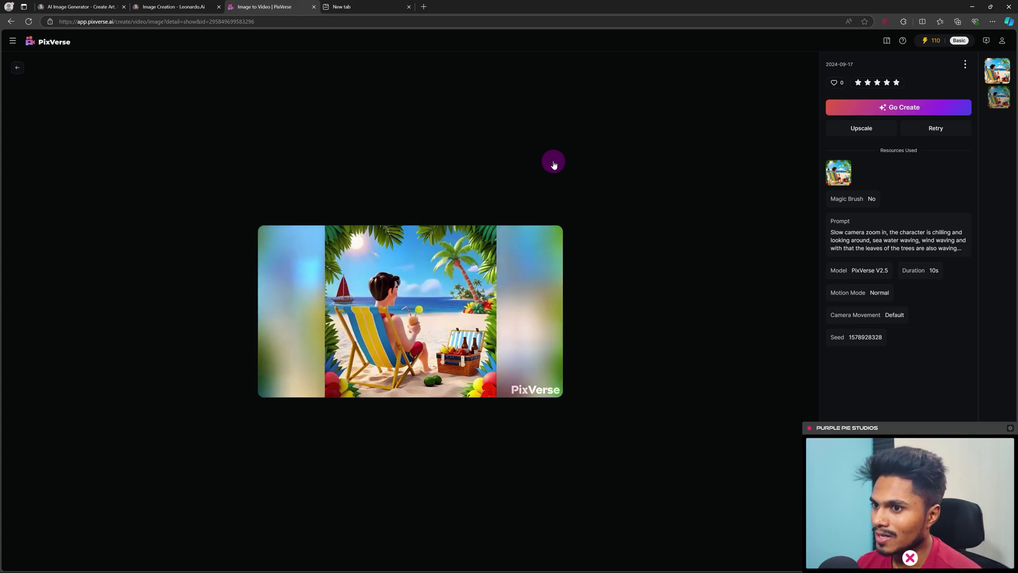
# Step: Replace 'looking around' with 'the character should look lively' and add movement for the foreground leaves near the camera
pyautogui.click(20, 65)
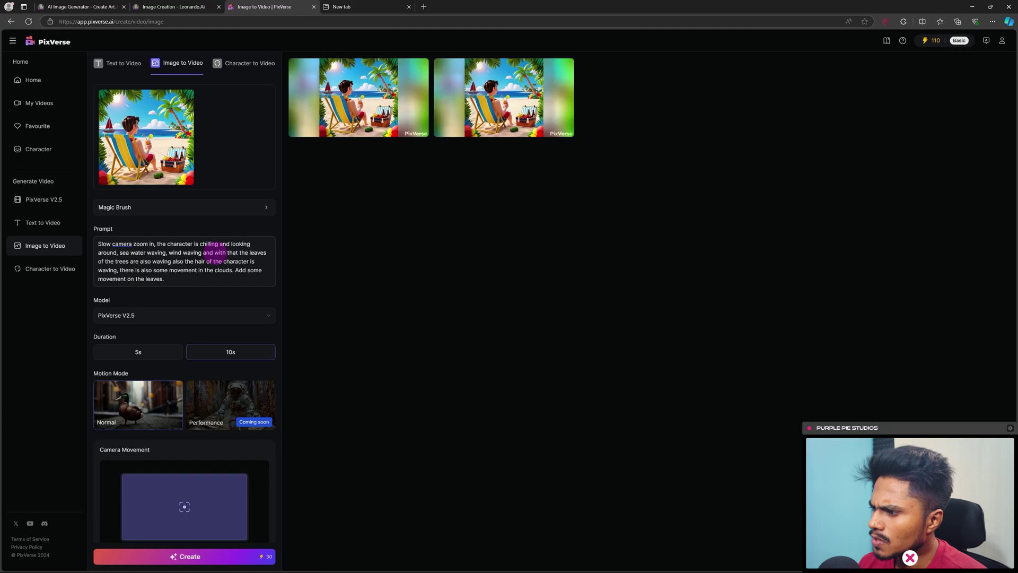
pyautogui.click(195, 244)
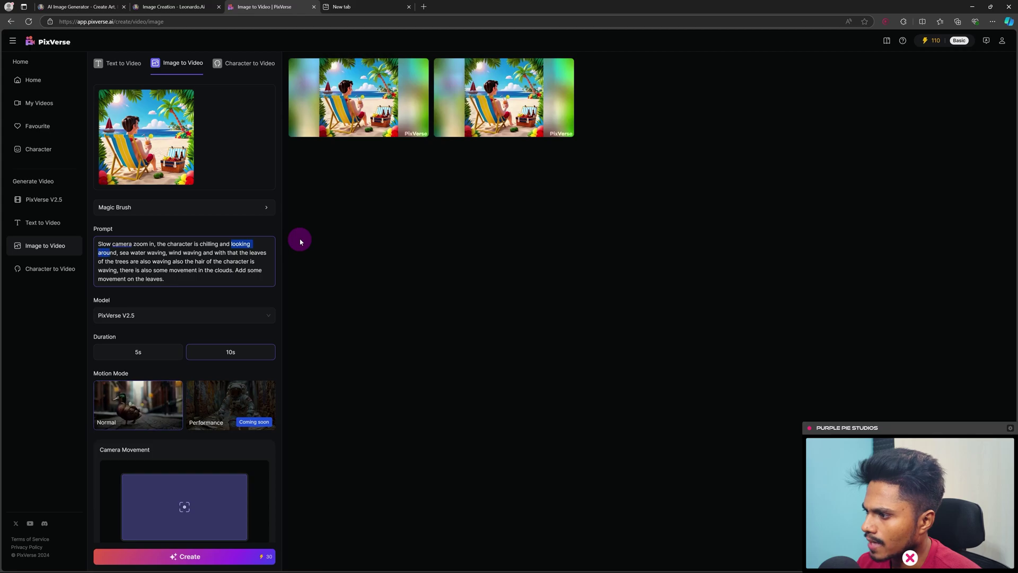
pyautogui.press('BackSpace')
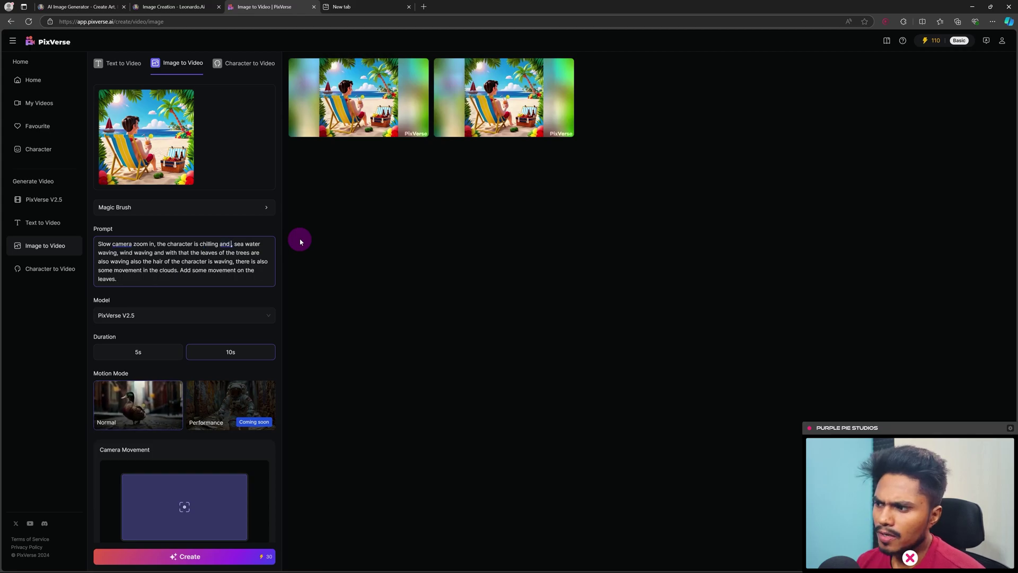
pyautogui.write('the character should')
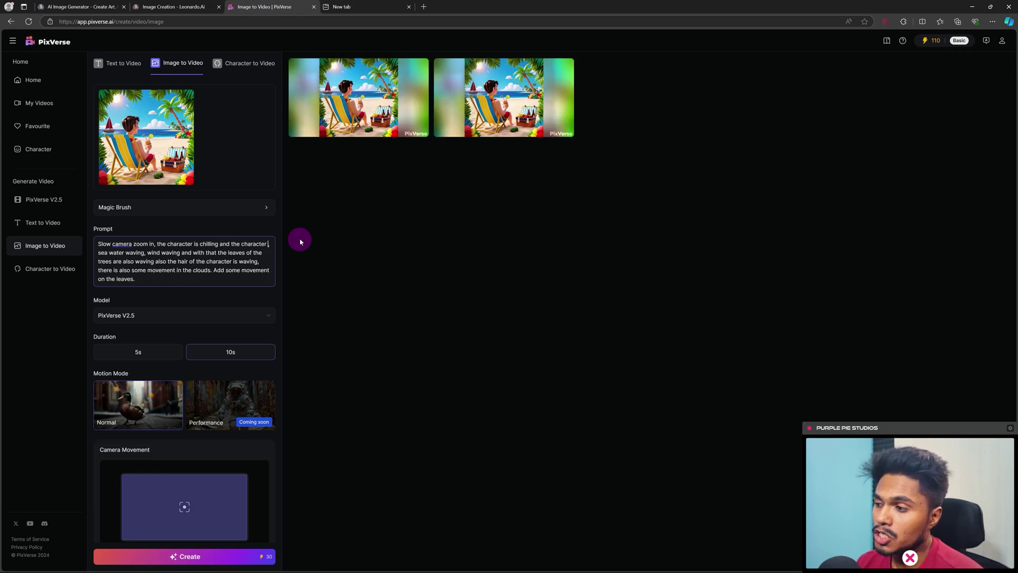
pyautogui.write(' look lively')
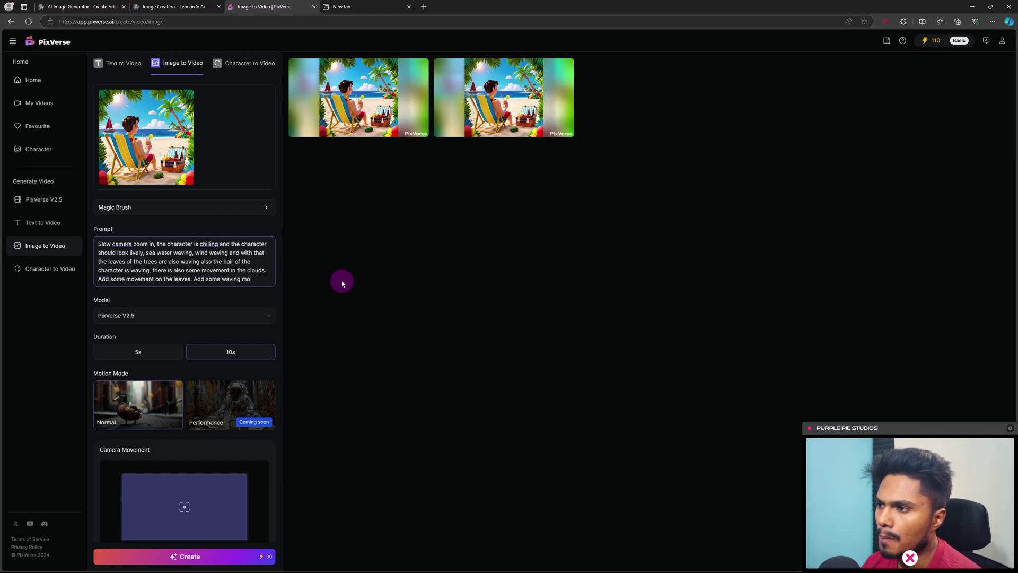
pyautogui.write('vent with th')
pyautogui.press('BackSpace')
pyautogui.press('BackSpace')
pyautogui.press('BackSpace')
pyautogui.press('BackSpace')
pyautogui.write('for the foregroun')
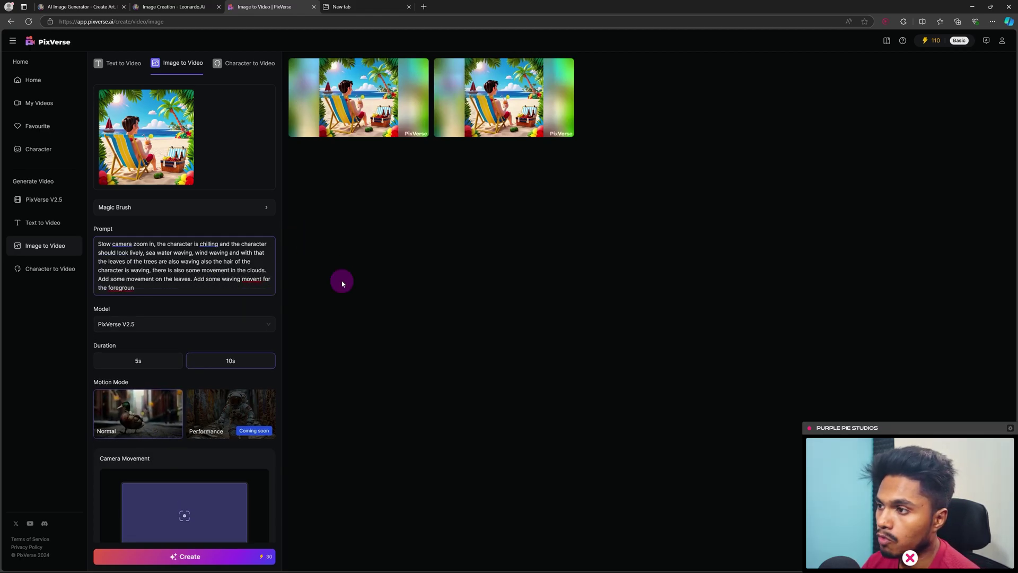
pyautogui.write('d leaves that are near the camera.')
# Step: Correct the misspelling 'movent' to 'movement' and generate the third clip
pyautogui.rightClick(249, 279)
pyautogui.click(260, 304)
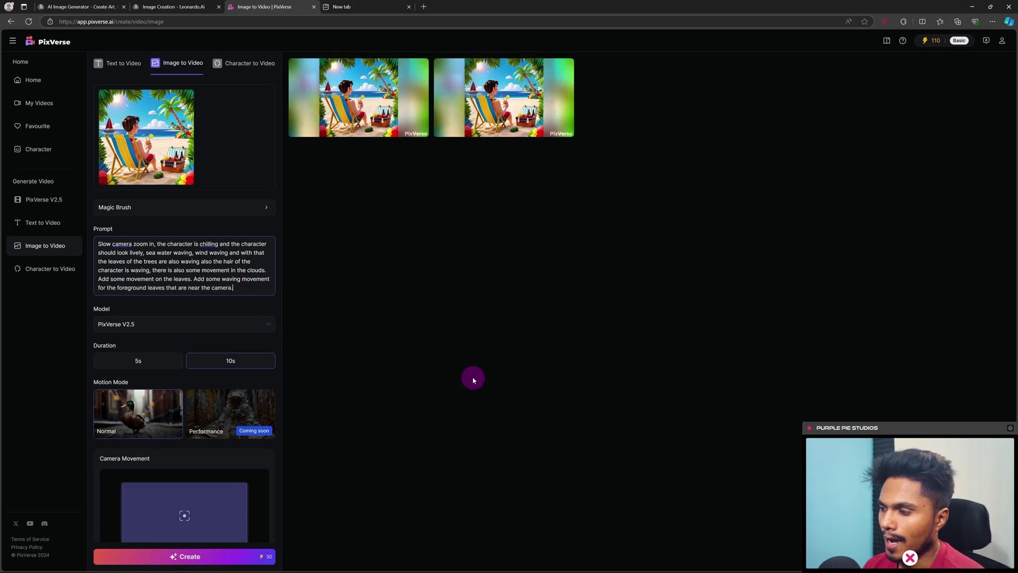
pyautogui.click(201, 558)
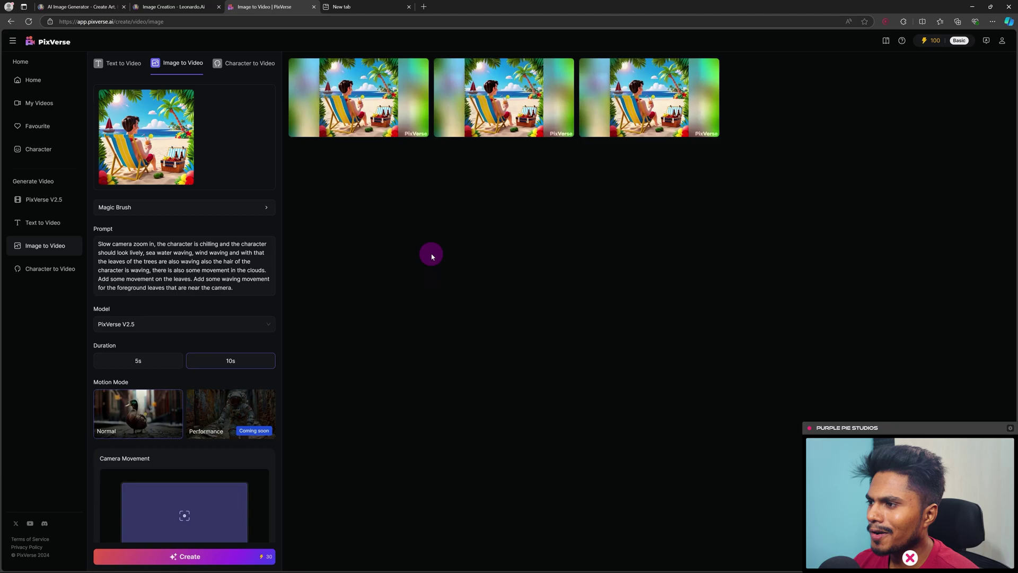
pyautogui.click(377, 90)
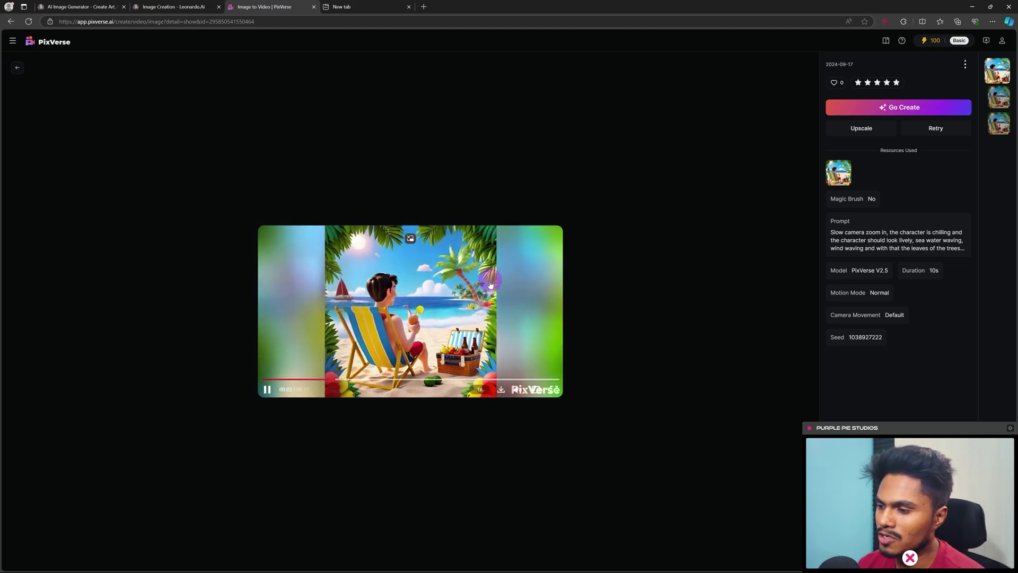
pyautogui.click(16, 67)
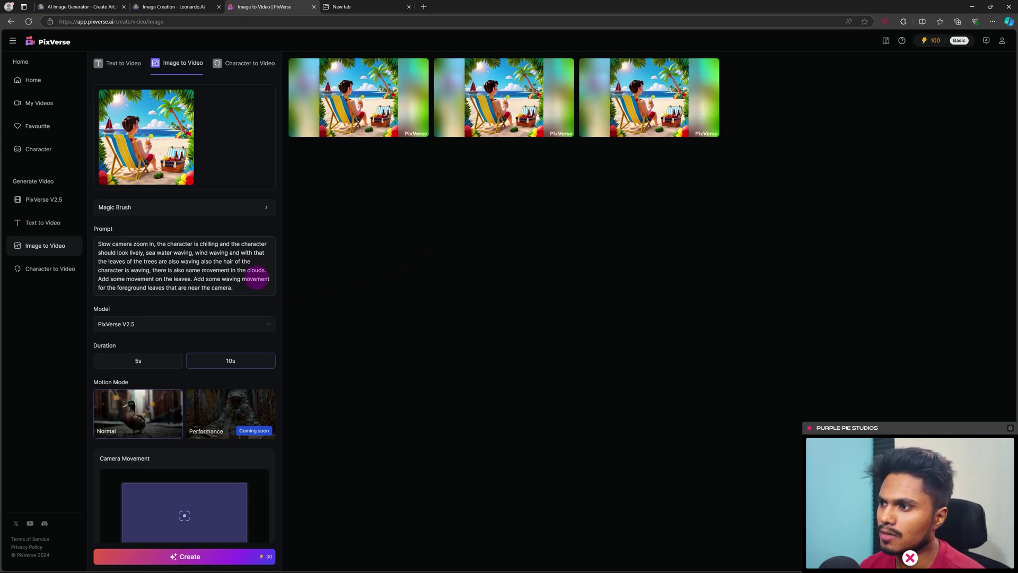
pyautogui.moveTo(386, 118)
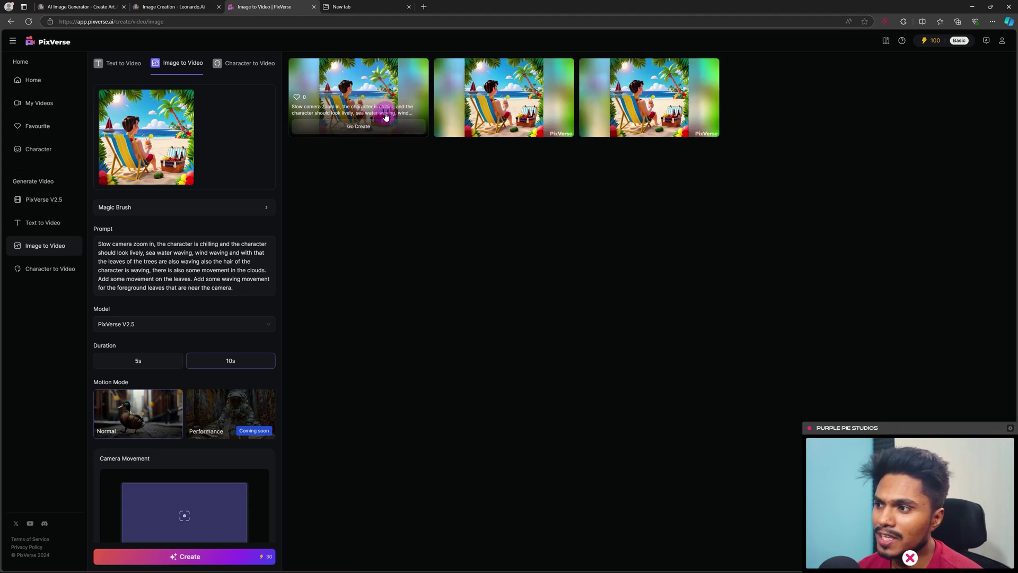